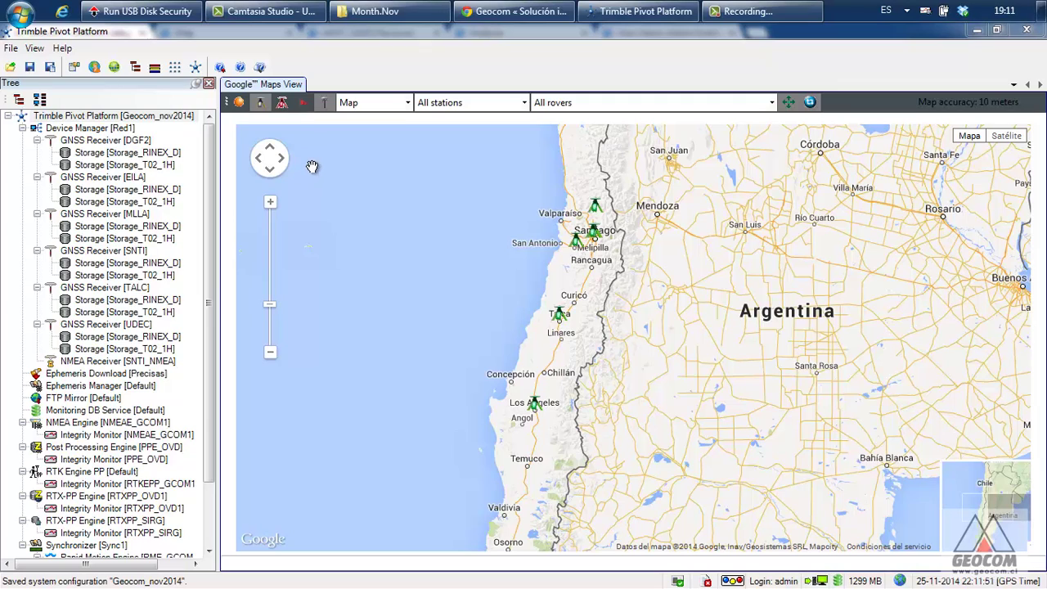
Step: View the satellite tracking data of the DGF2, EILA and SNTI GNSS receivers in turn
{"action": "left_click", "coordinate": [69, 143]}
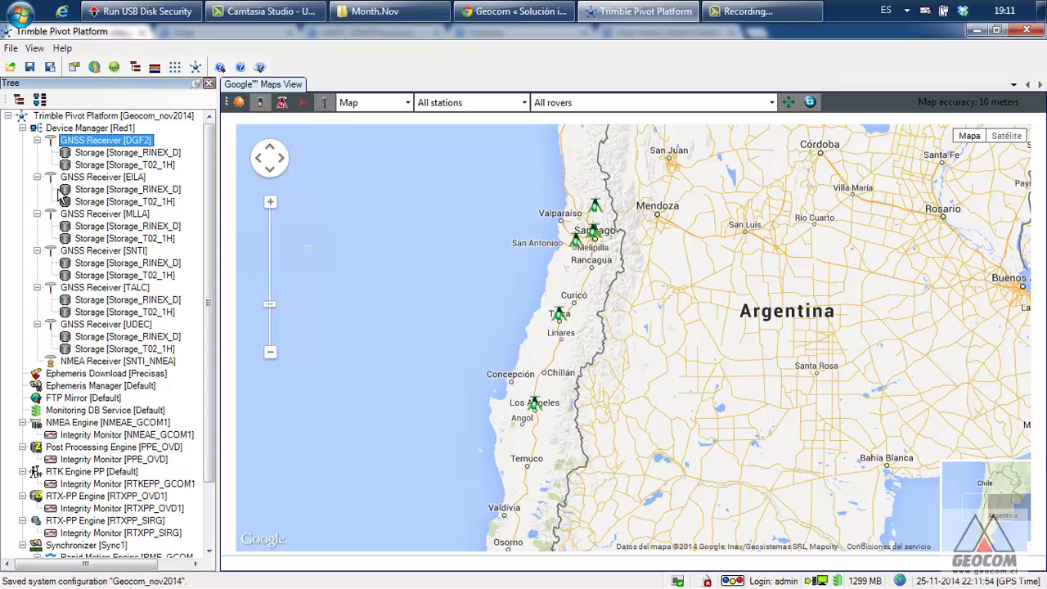
{"action": "left_click", "coordinate": [69, 178]}
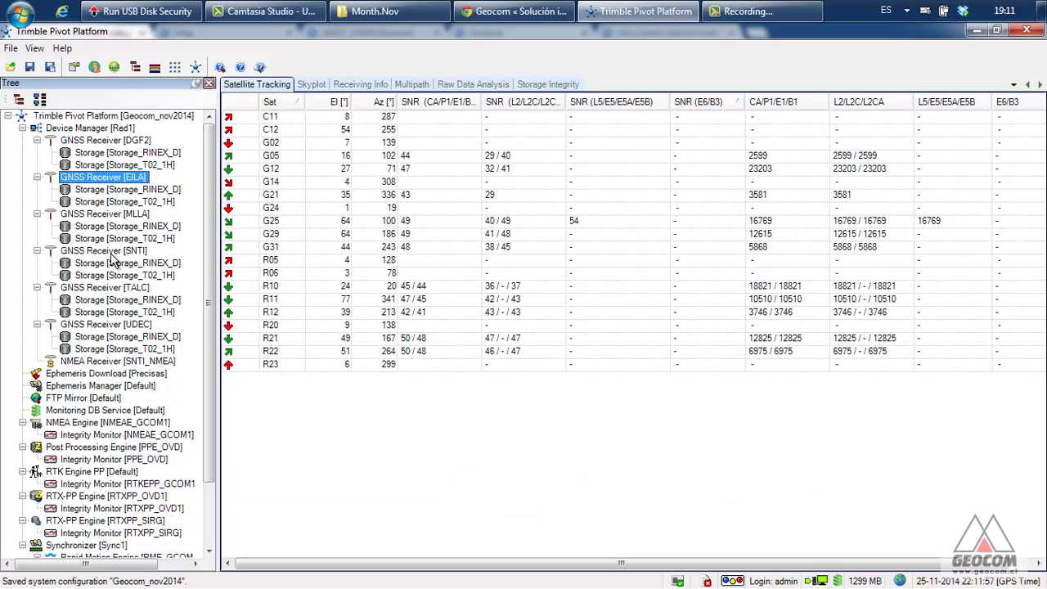
{"action": "left_click", "coordinate": [113, 254]}
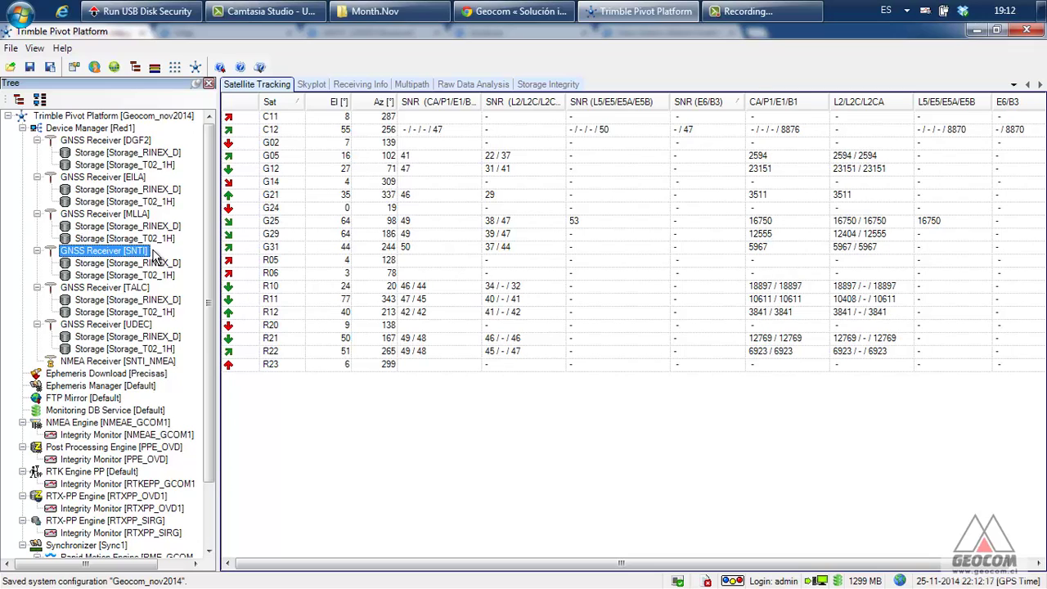
Step: Open the properties of the SNTI GNSS receiver, review its station data, and accept SNTI as the selected station
{"action": "right_click", "coordinate": [138, 254]}
{"action": "left_click", "coordinate": [217, 362]}
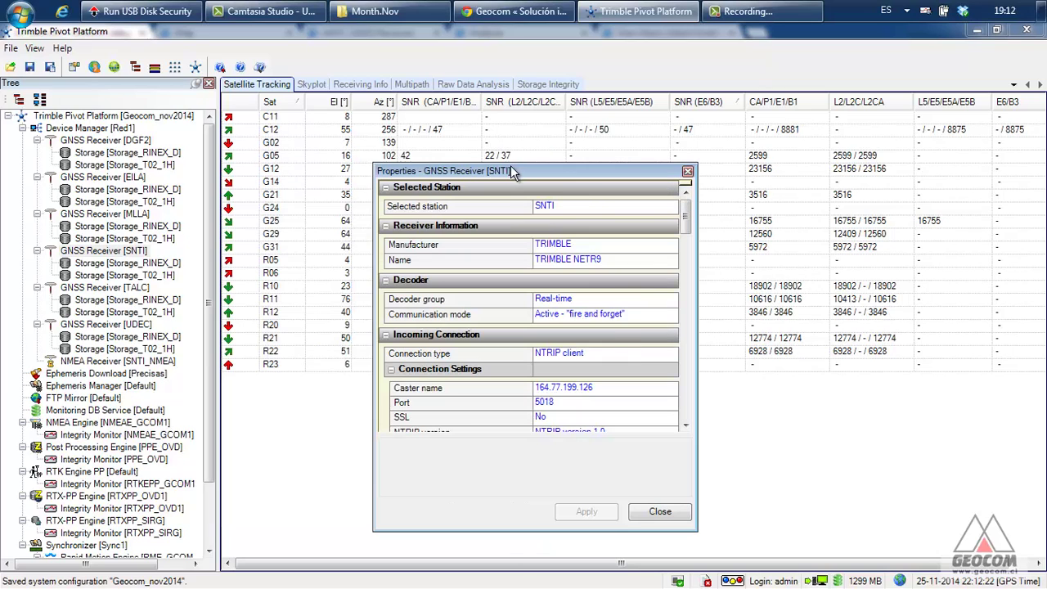
{"action": "left_click_drag", "start_coordinate": [364, 158], "coordinate": [516, 171]}
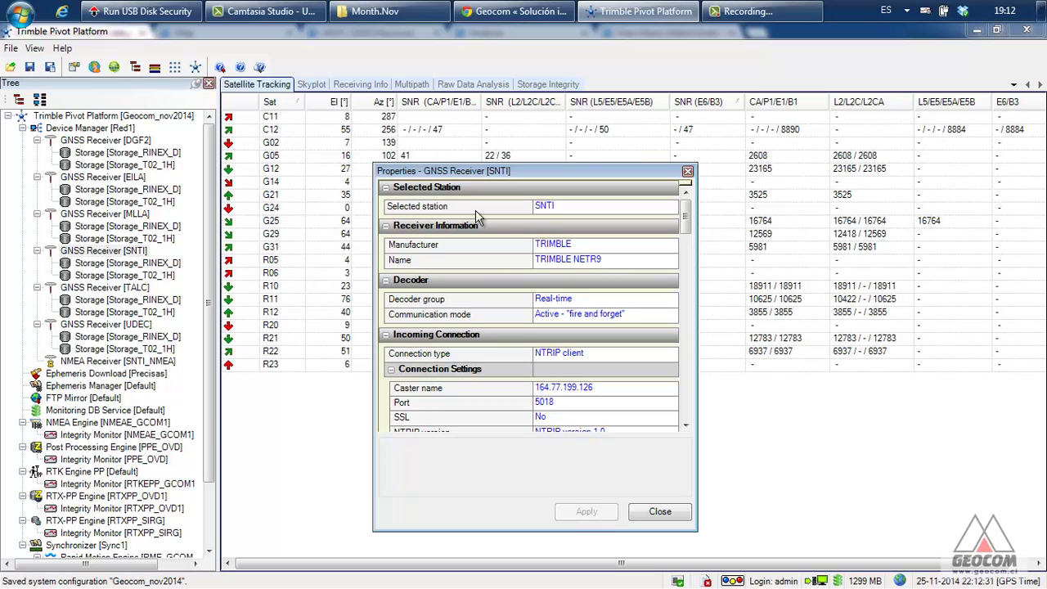
{"action": "left_click", "coordinate": [566, 206]}
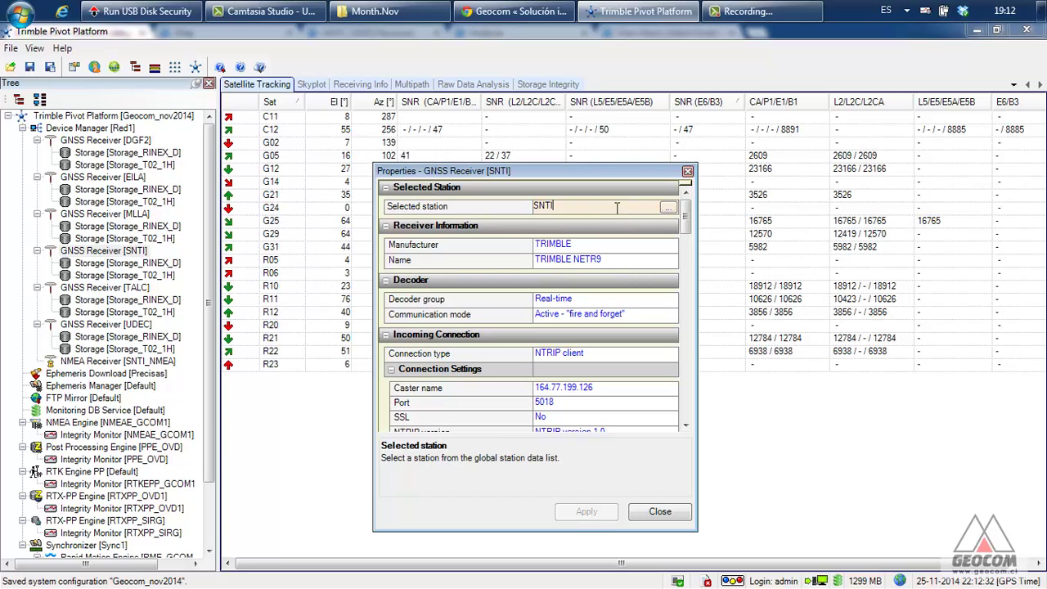
{"action": "left_click", "coordinate": [668, 208]}
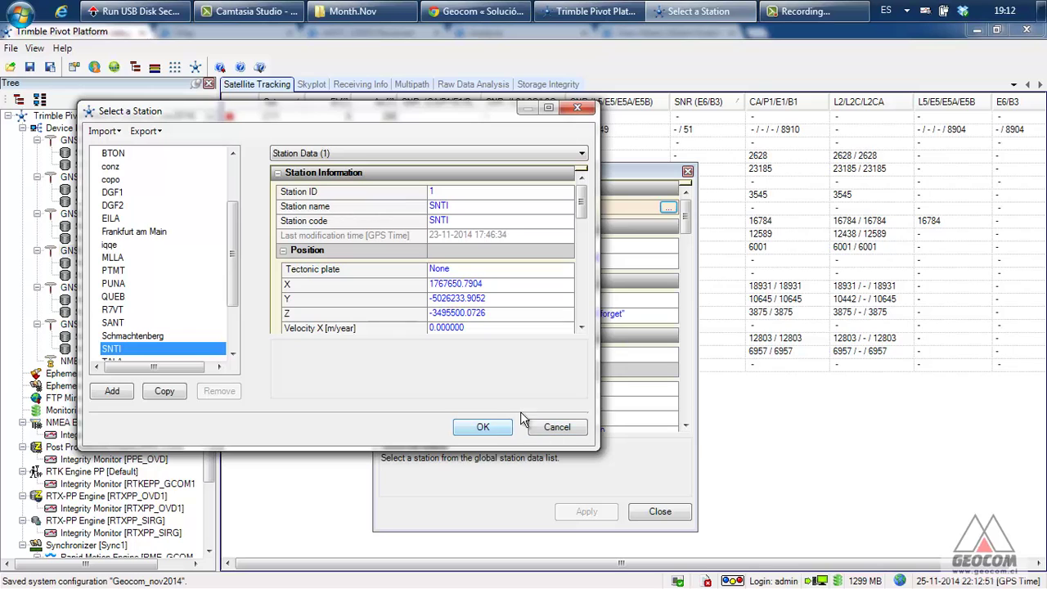
{"action": "left_click", "coordinate": [481, 427]}
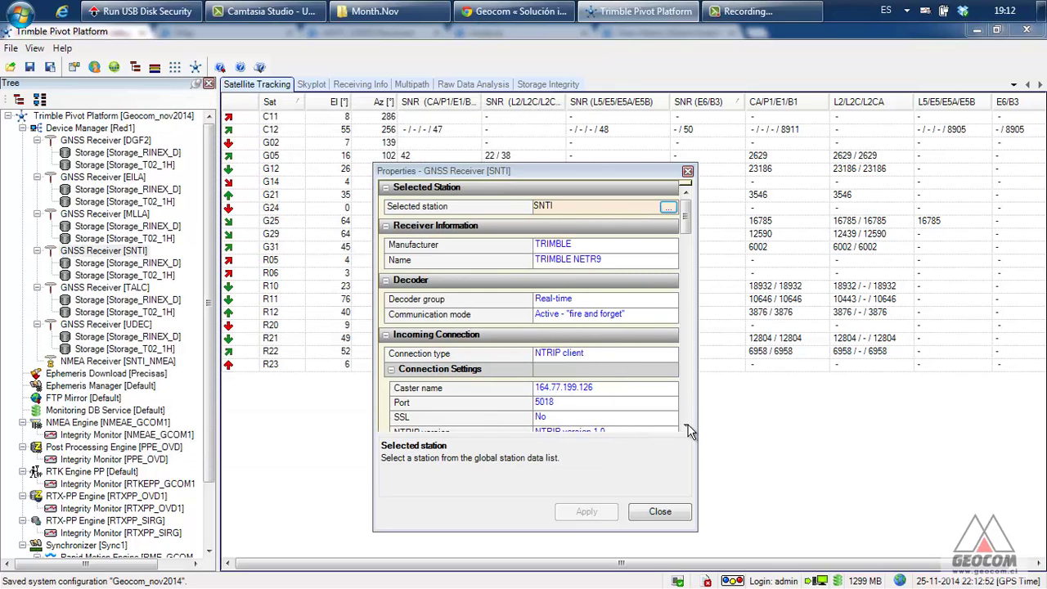
Step: Review the decoder group options of the SNTI receiver, leaving Real-time selected
{"action": "scroll", "coordinate": [575, 296], "scroll_direction": "down", "scroll_amount": 1}
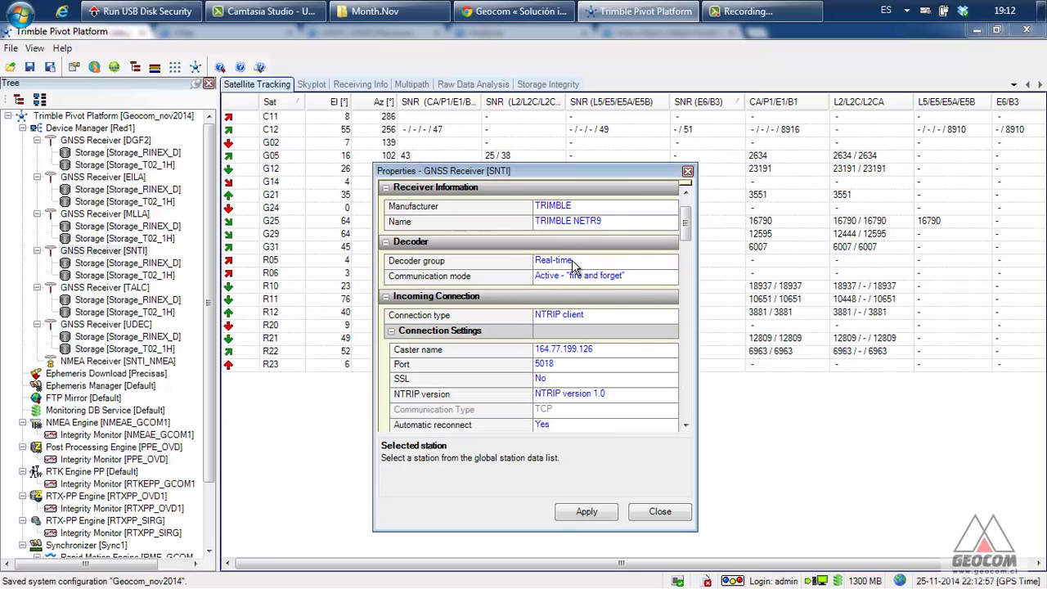
{"action": "left_click", "coordinate": [574, 262]}
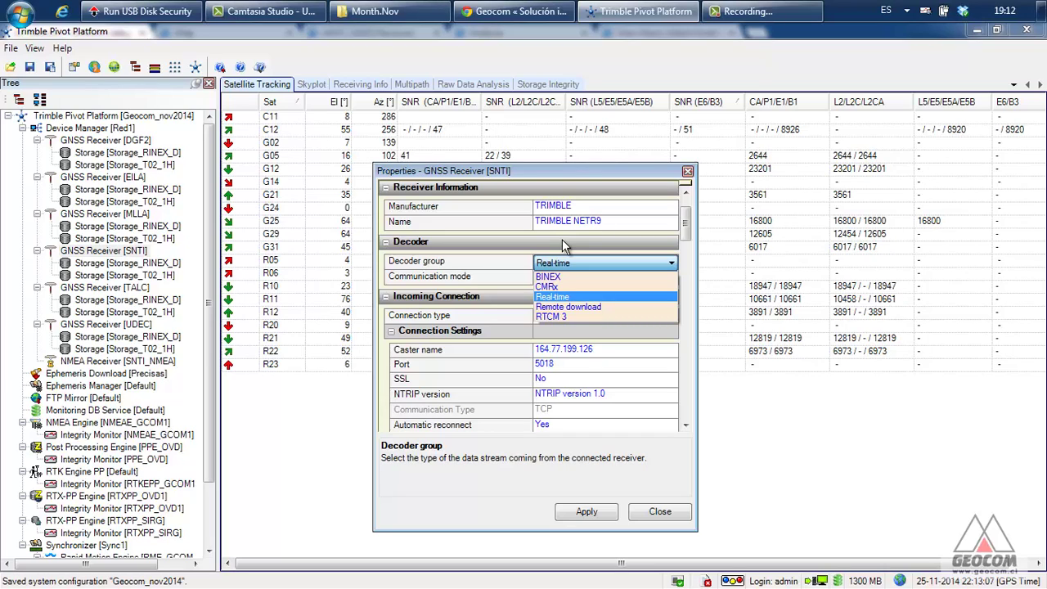
{"action": "left_click", "coordinate": [544, 178]}
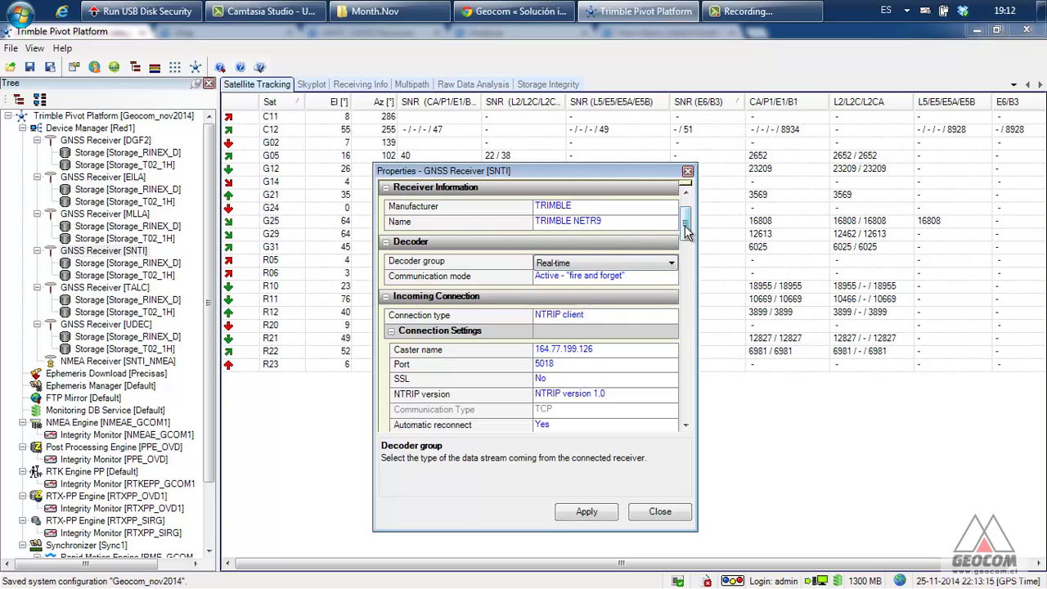
Step: Review the incoming connection types and connection settings of the SNTI receiver, leaving NTRIP client selected
{"action": "left_click_drag", "start_coordinate": [686, 227], "coordinate": [695, 250]}
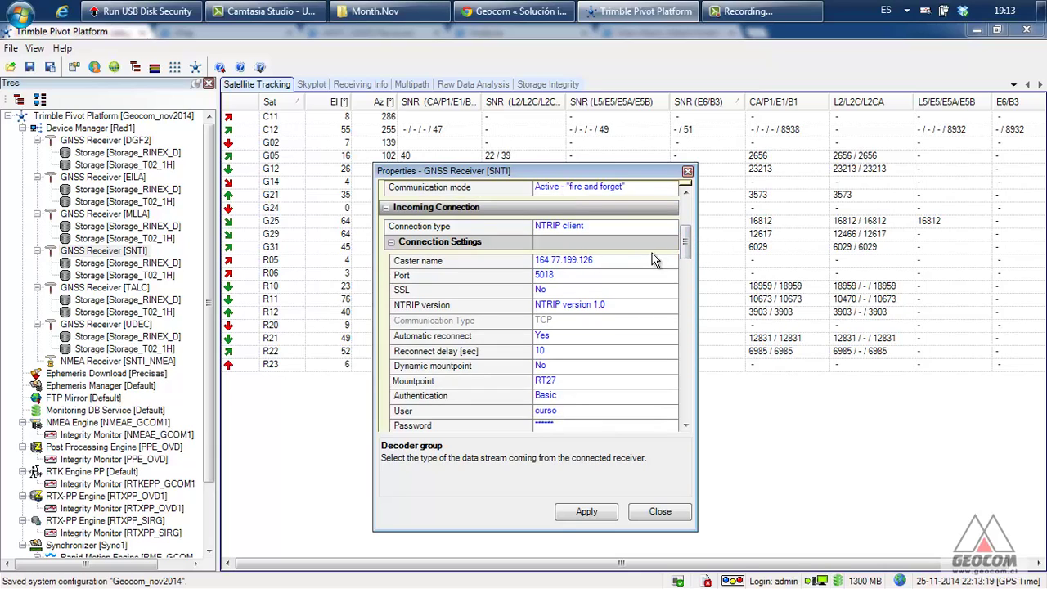
{"action": "left_click", "coordinate": [619, 230]}
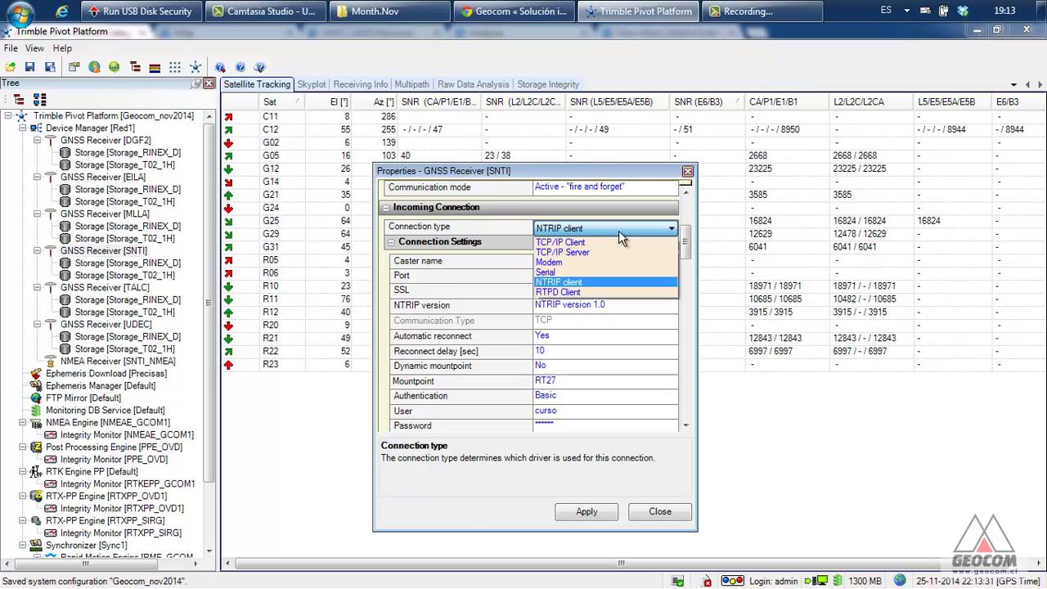
{"action": "left_click", "coordinate": [622, 173]}
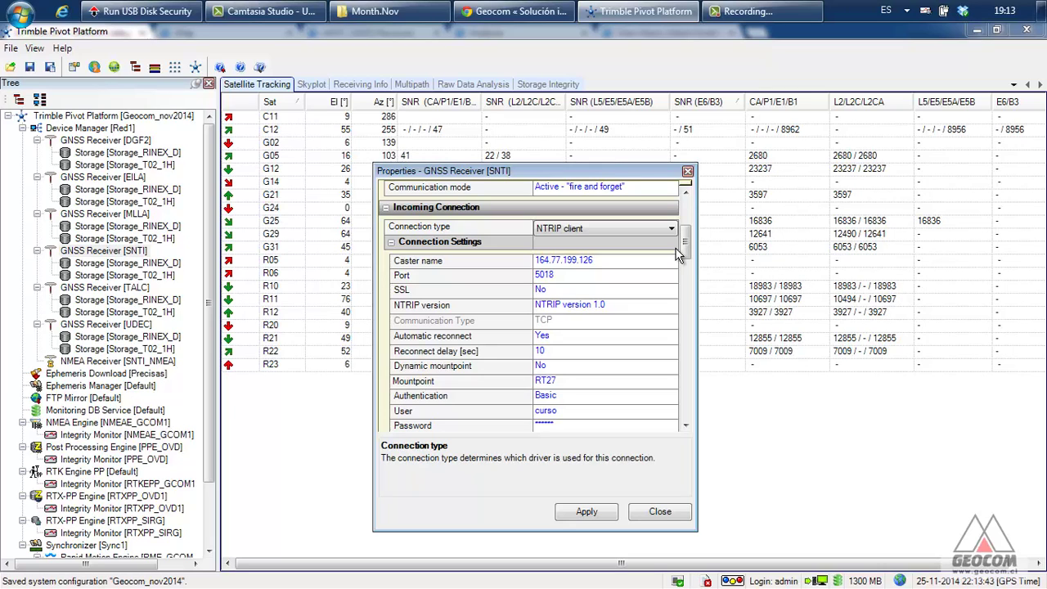
{"action": "left_click_drag", "start_coordinate": [683, 251], "coordinate": [703, 223]}
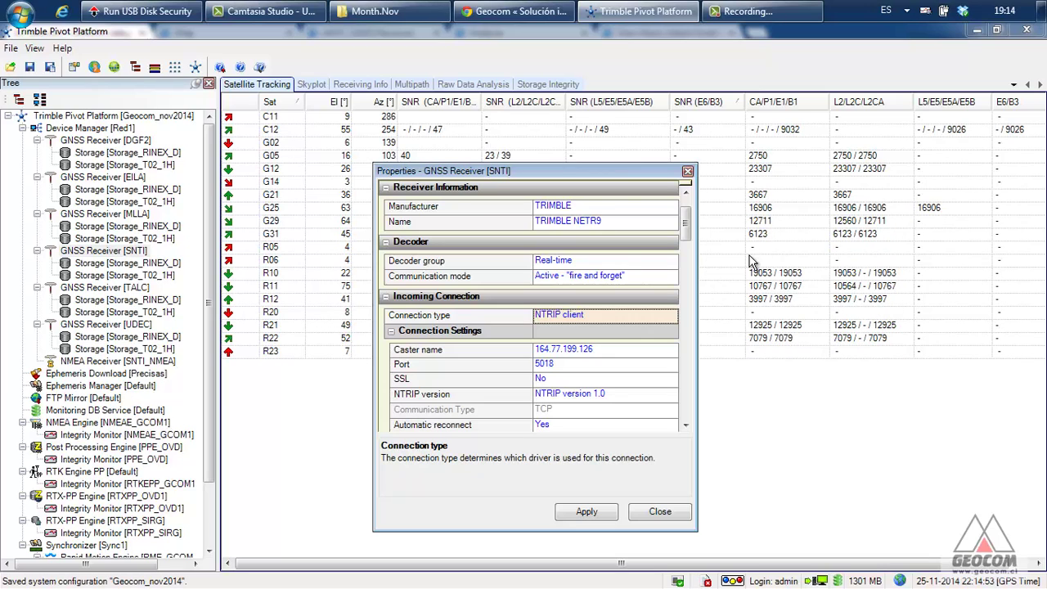
Step: Close the SNTI receiver's properties, applying the pending changes
{"action": "left_click_drag", "start_coordinate": [685, 231], "coordinate": [660, 515]}
{"action": "left_click", "coordinate": [659, 512]}
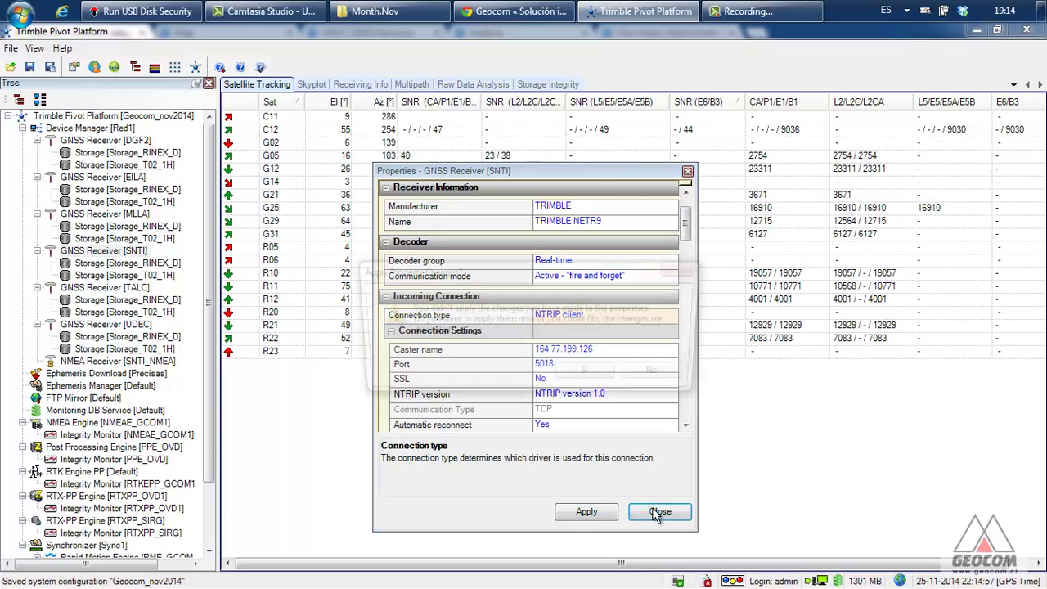
{"action": "left_click", "coordinate": [591, 375]}
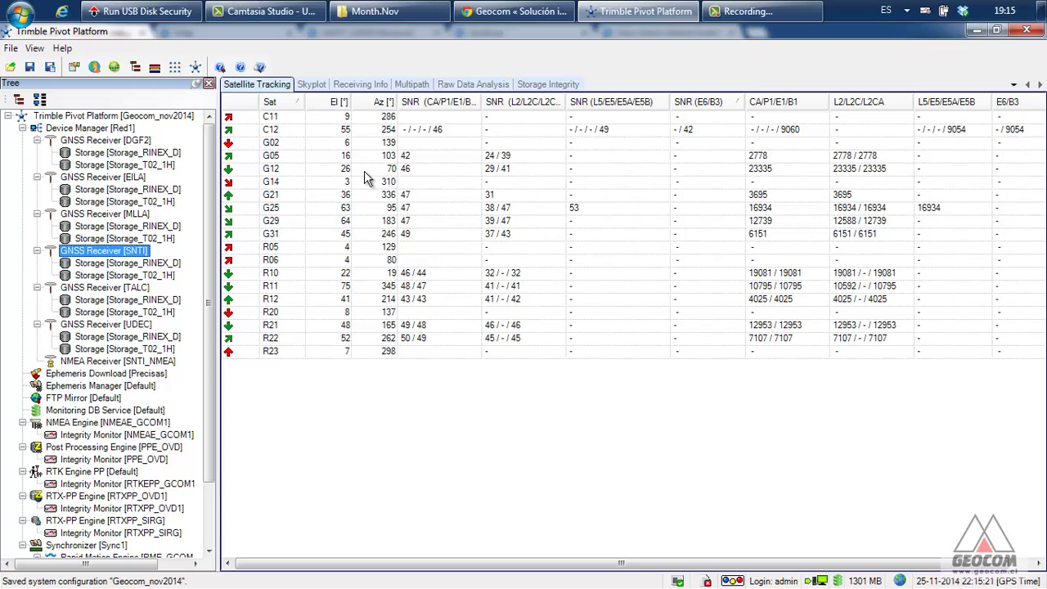
Step: Examine the SNTI receiver's satellite skyplot and its incoming receiver messages
{"action": "left_click", "coordinate": [321, 87]}
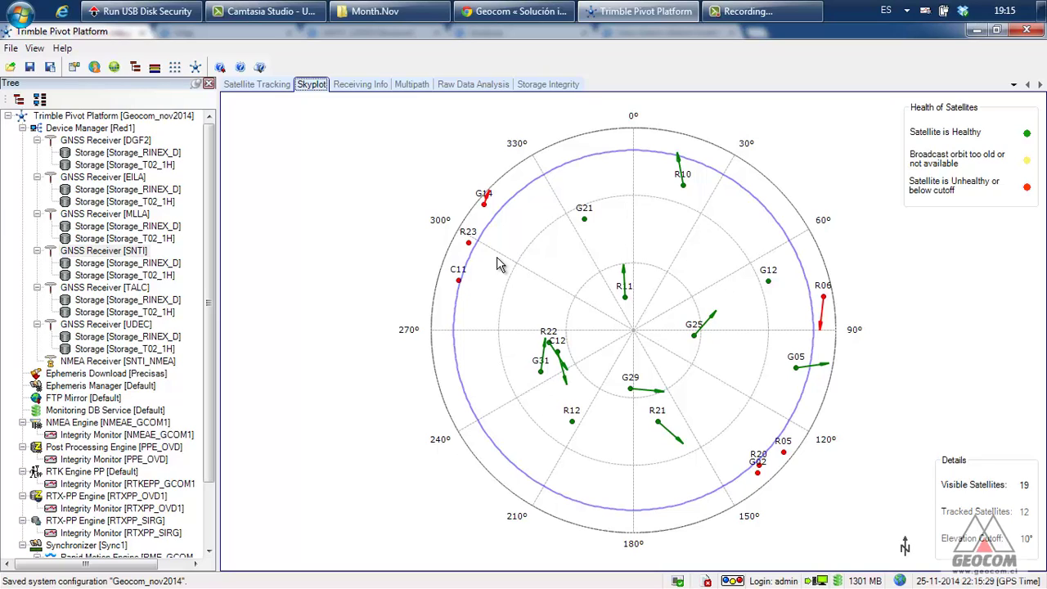
{"action": "left_click", "coordinate": [372, 87]}
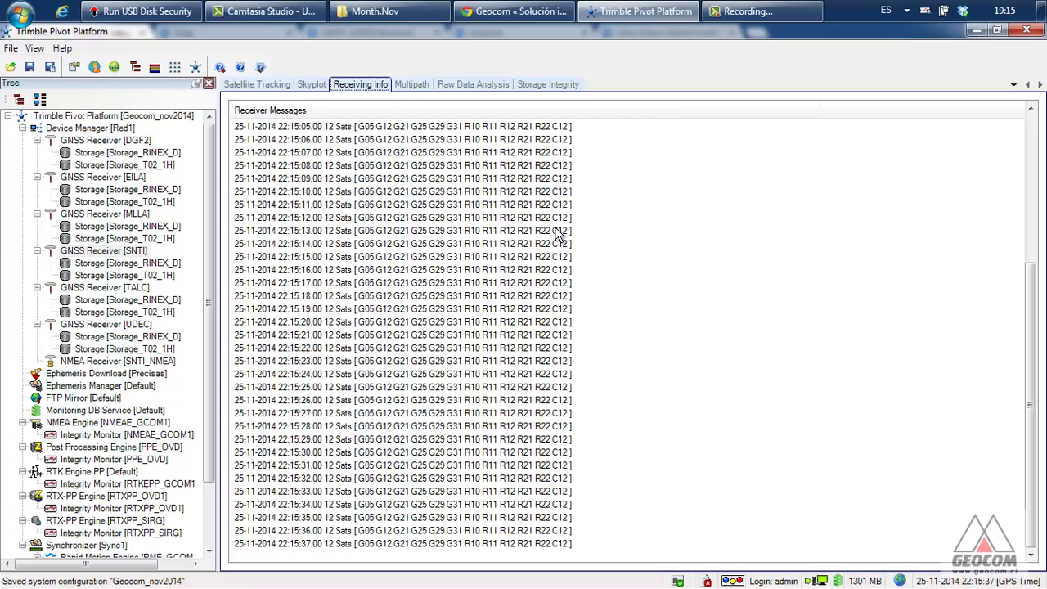
{"action": "left_click", "coordinate": [331, 229]}
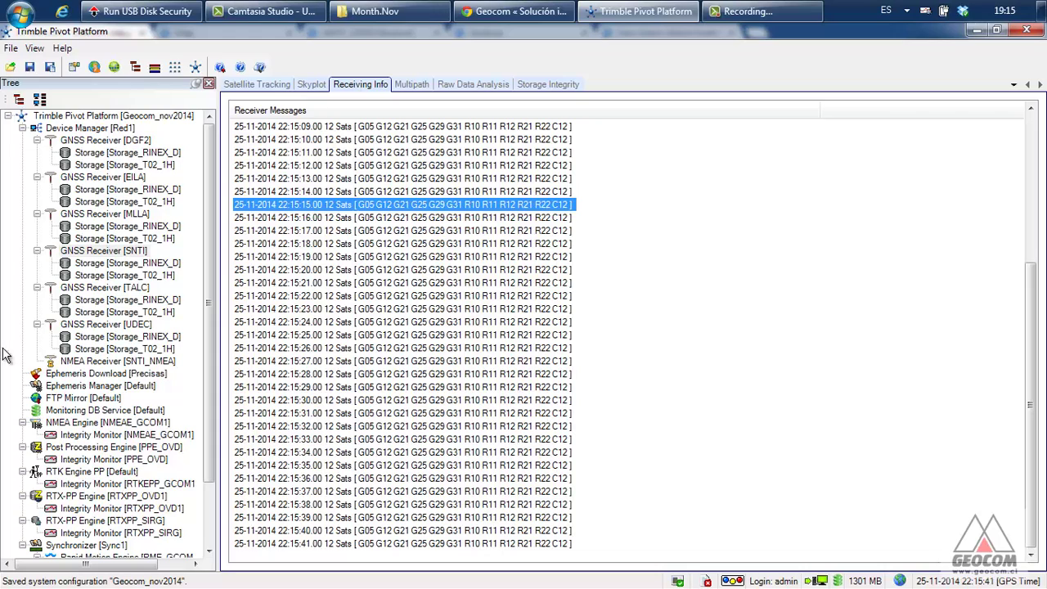
{"action": "left_click", "coordinate": [318, 236]}
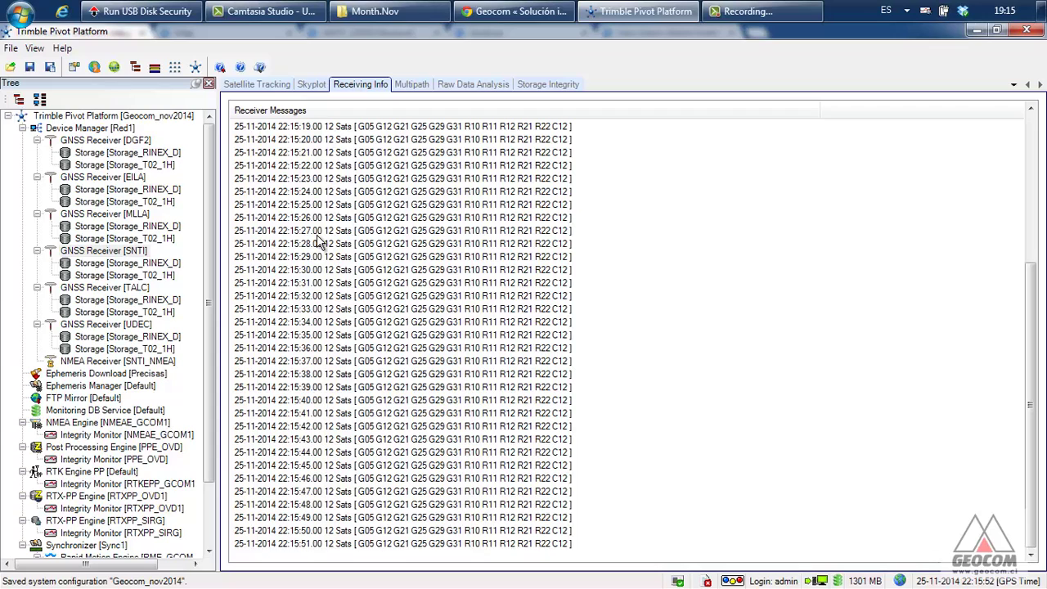
Step: Examine the SNTI receiver's multipath plot, raw data analysis and storage integrity queue
{"action": "left_click", "coordinate": [420, 87]}
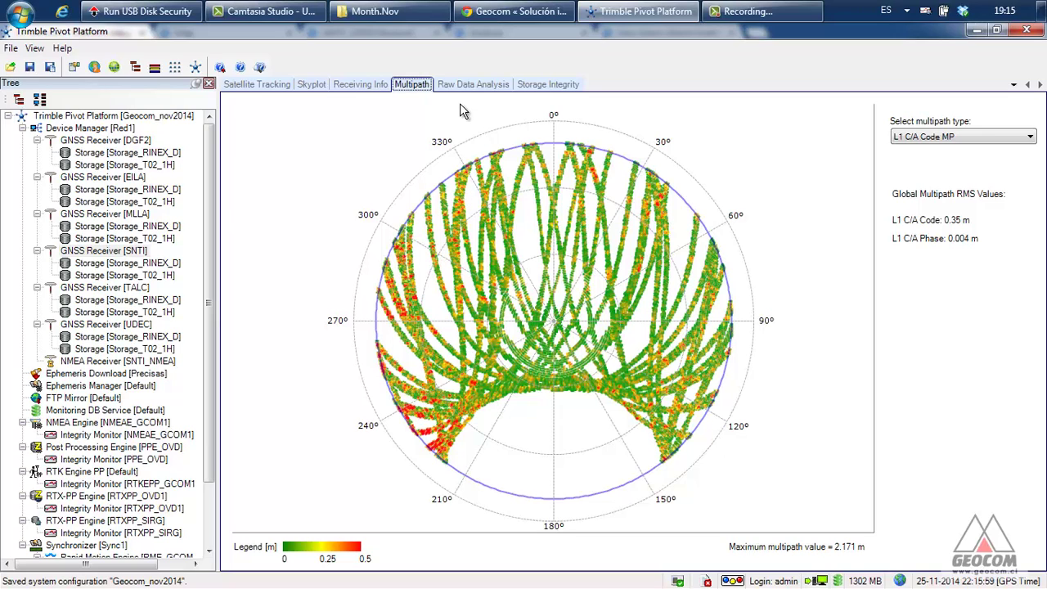
{"action": "left_click", "coordinate": [481, 85]}
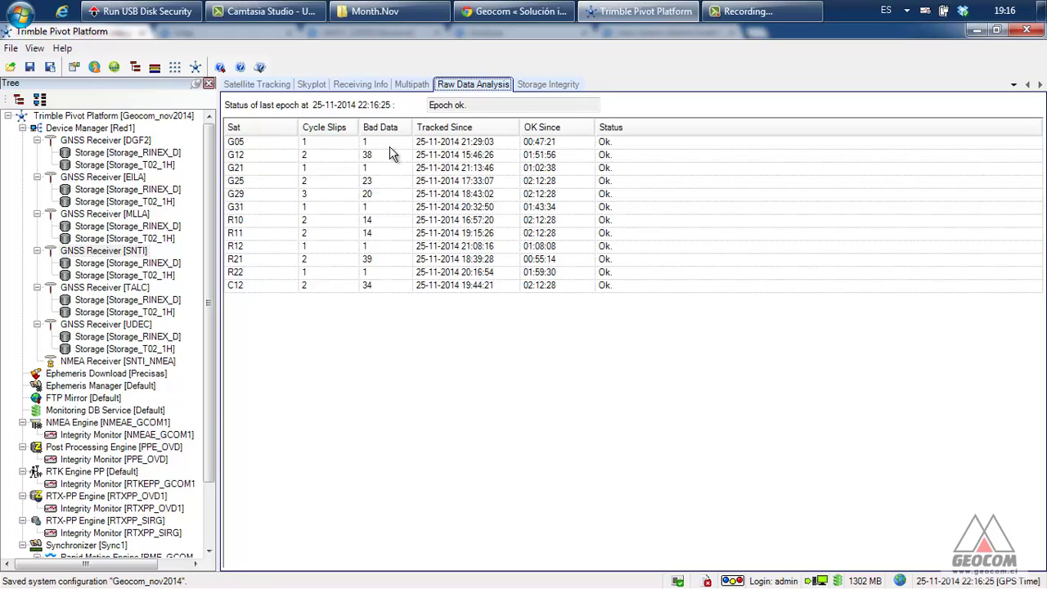
{"action": "left_click", "coordinate": [563, 87]}
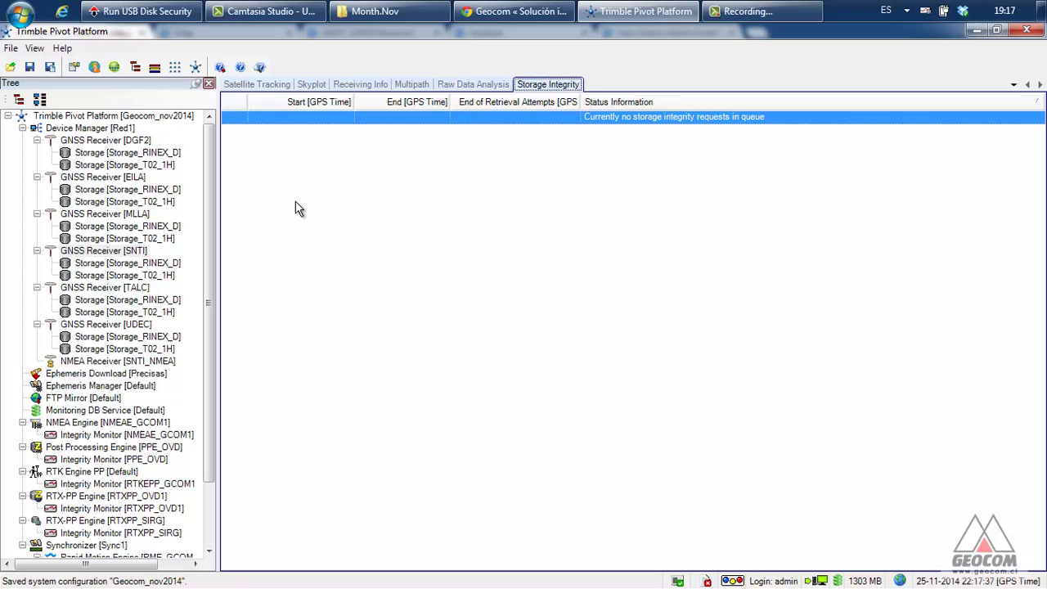
Step: Open the properties of the DGF2 receiver's Storage_T02_1H module and inspect its data rate setting
{"action": "left_click", "coordinate": [147, 169]}
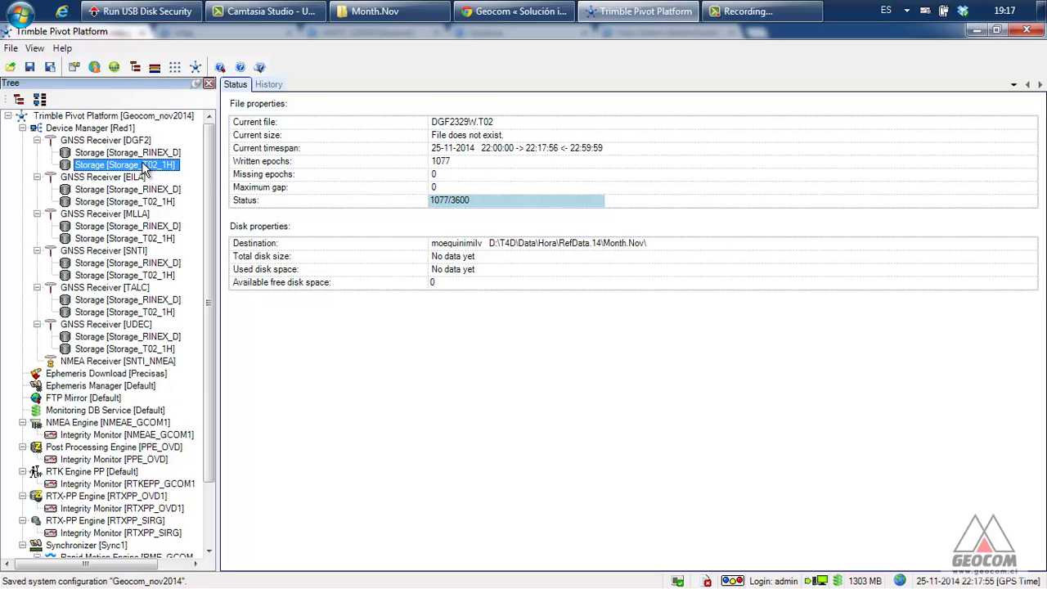
{"action": "right_click", "coordinate": [141, 163]}
{"action": "left_click", "coordinate": [205, 193]}
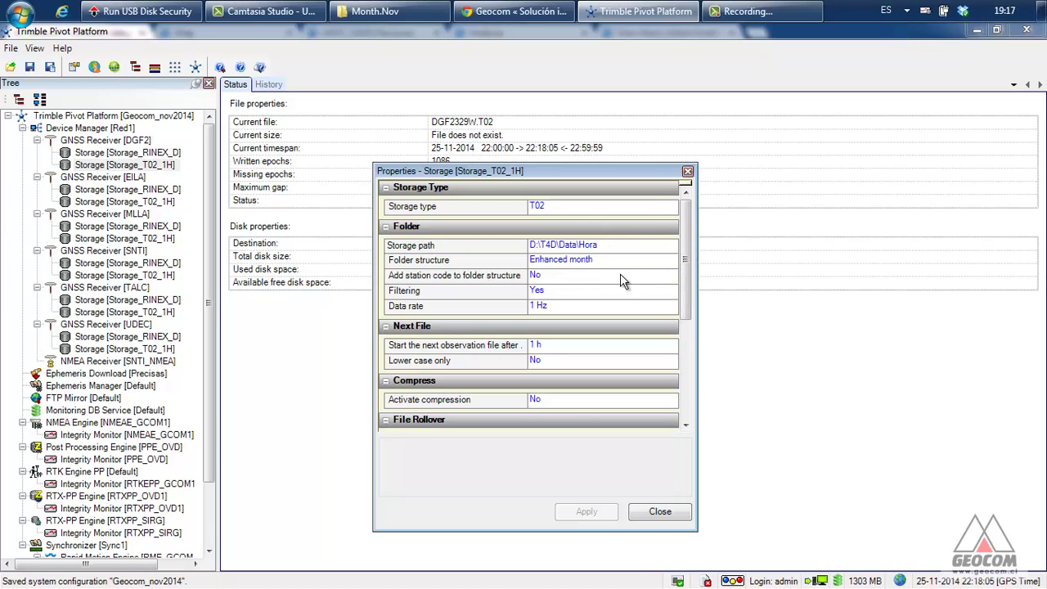
{"action": "left_click", "coordinate": [440, 311]}
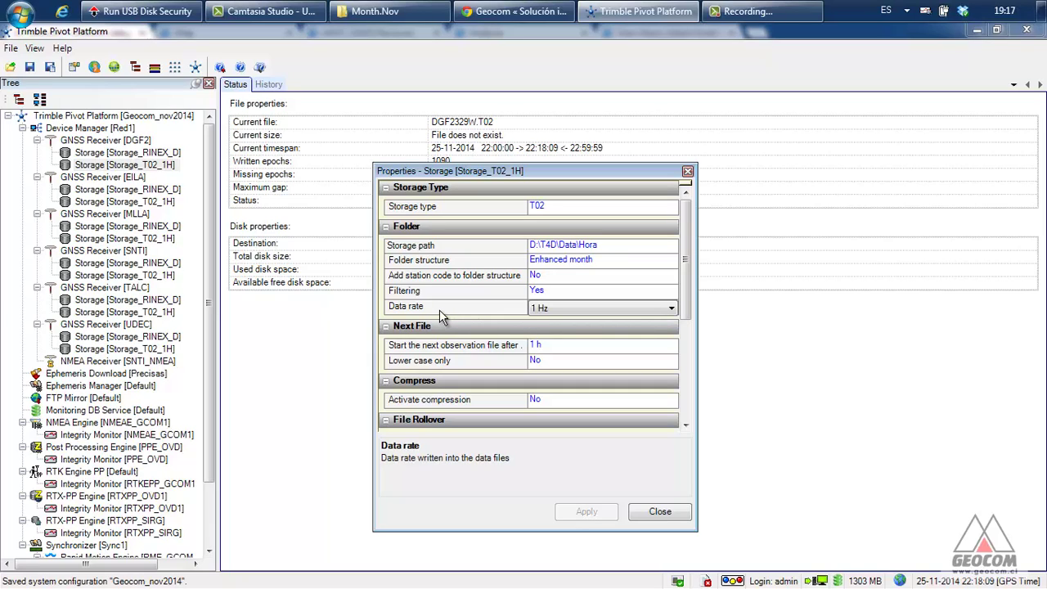
{"action": "left_click", "coordinate": [550, 318]}
{"action": "left_click", "coordinate": [550, 312]}
Step: Review the time interval options for starting the next observation file, leaving 1 h selected
{"action": "left_click", "coordinate": [601, 348]}
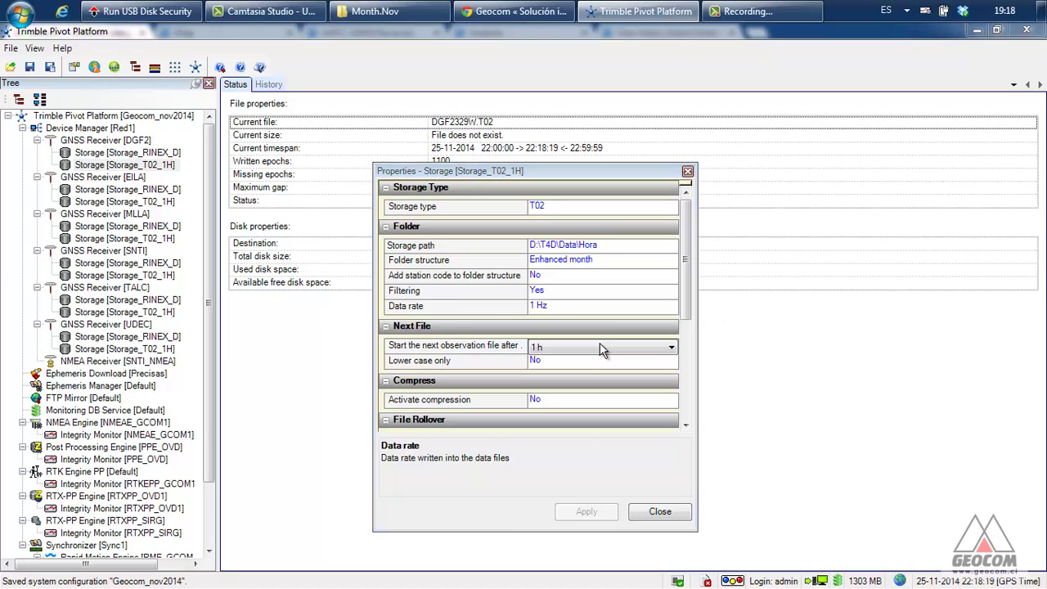
{"action": "left_click", "coordinate": [601, 348]}
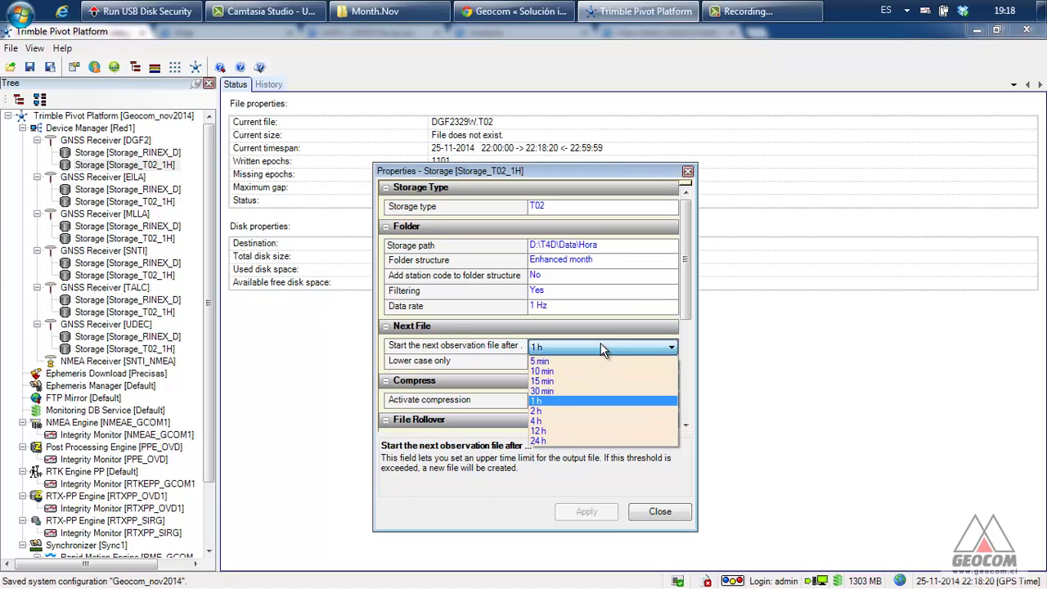
{"action": "left_click", "coordinate": [597, 178]}
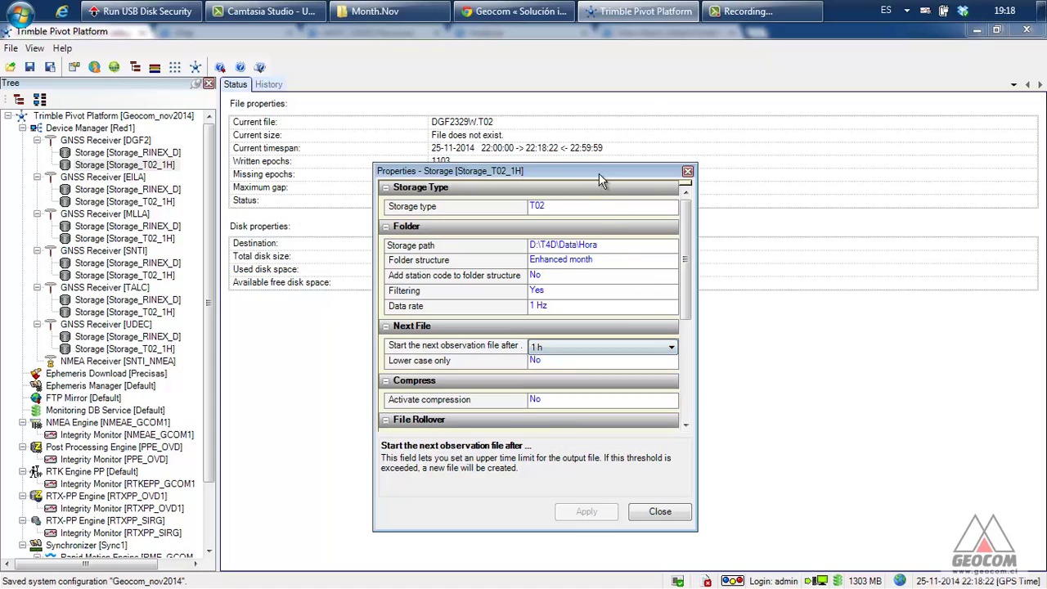
Step: Review the compression, file rollover and storage integrity settings of the DGF2 T02 storage and close its properties
{"action": "left_click", "coordinate": [686, 426]}
{"action": "left_click", "coordinate": [685, 425]}
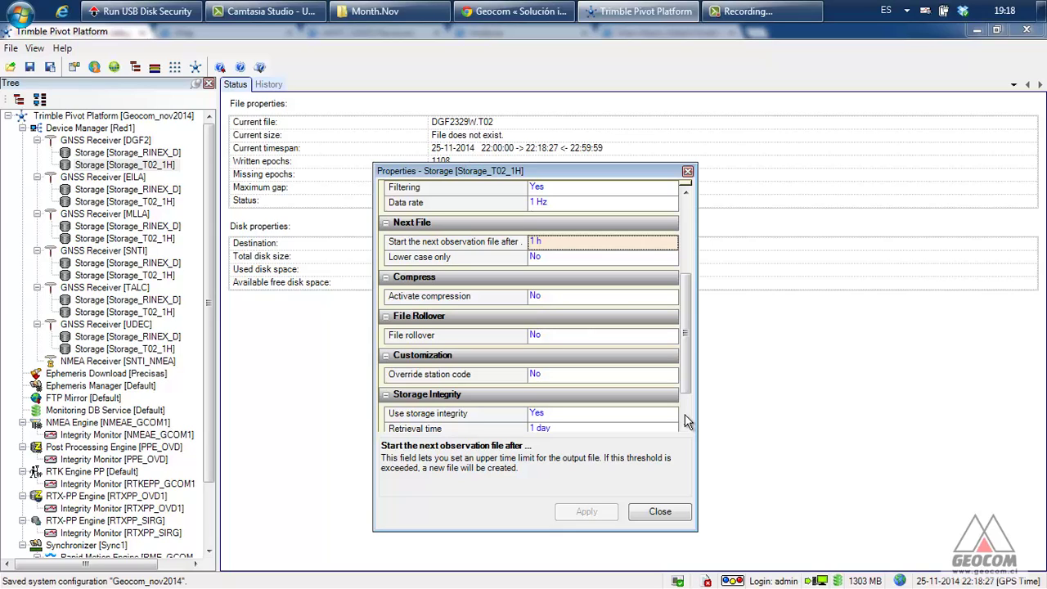
{"action": "left_click", "coordinate": [685, 421]}
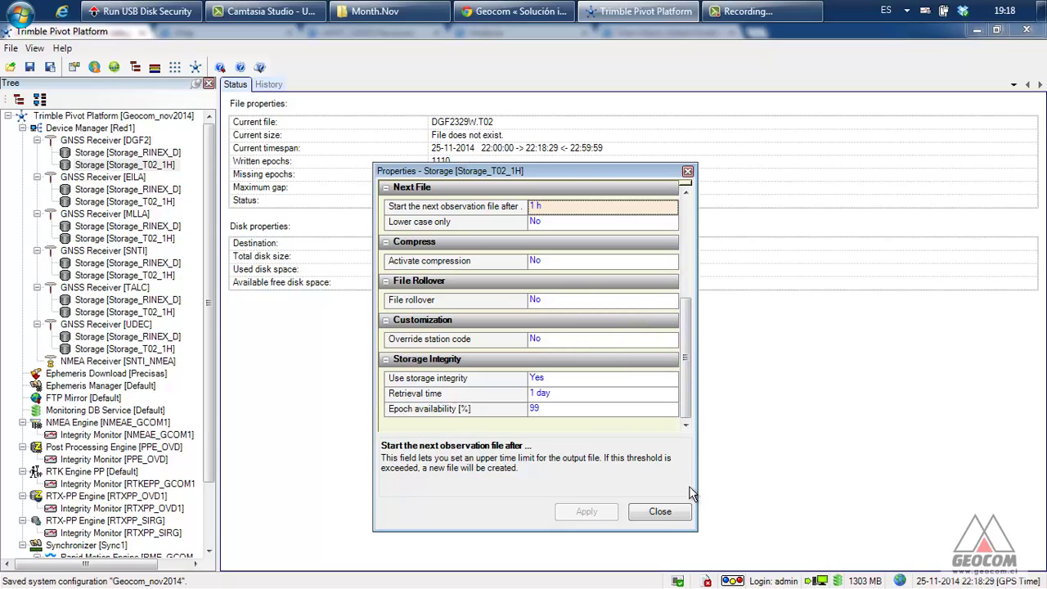
{"action": "left_click", "coordinate": [660, 512]}
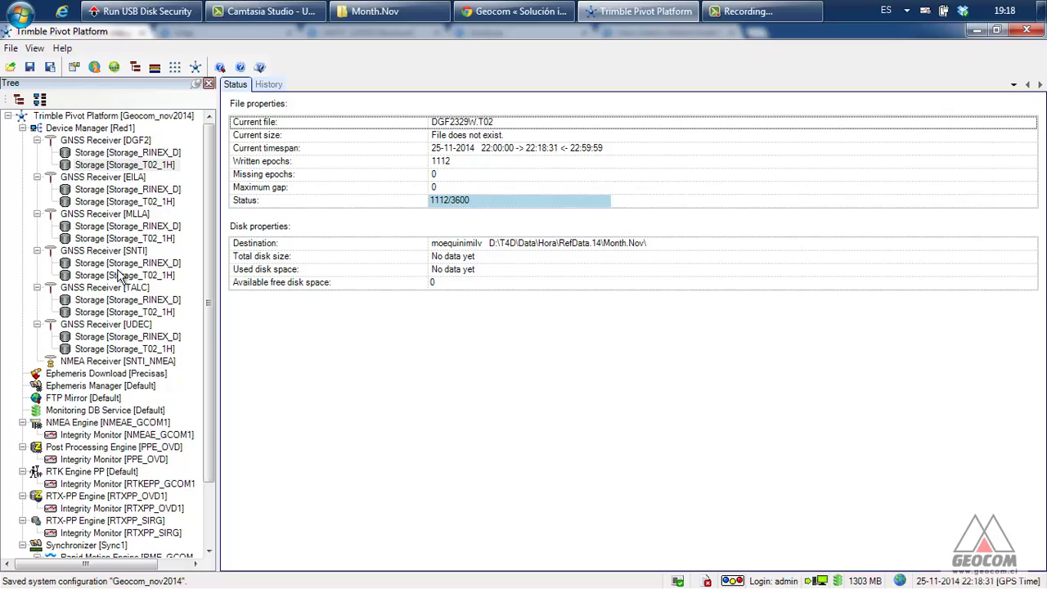
Step: View the file and disk status of the SNTI receiver's Storage_T02_1H module
{"action": "left_click", "coordinate": [137, 251]}
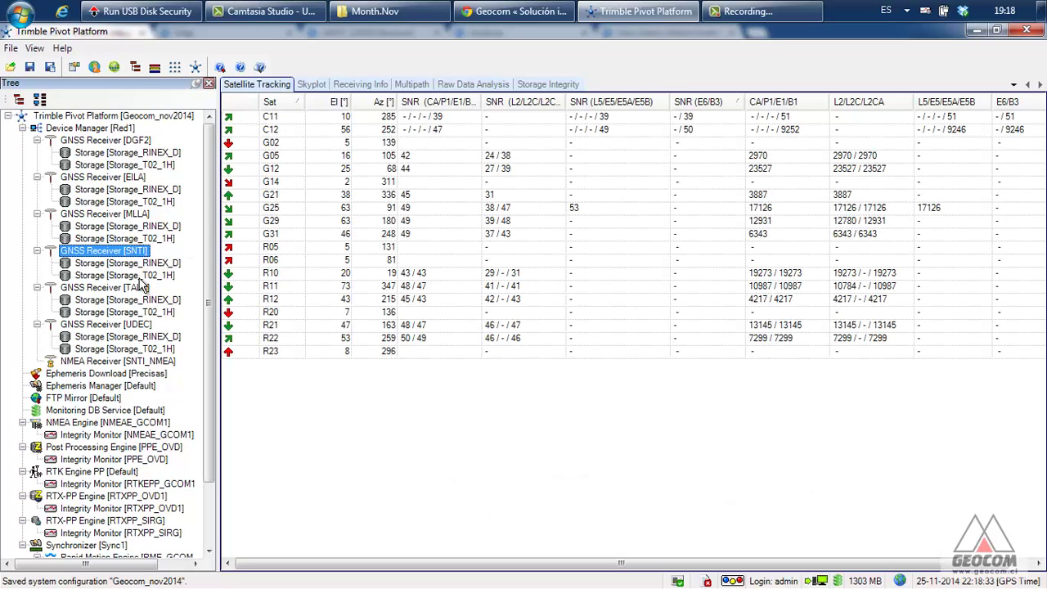
{"action": "left_click", "coordinate": [141, 277]}
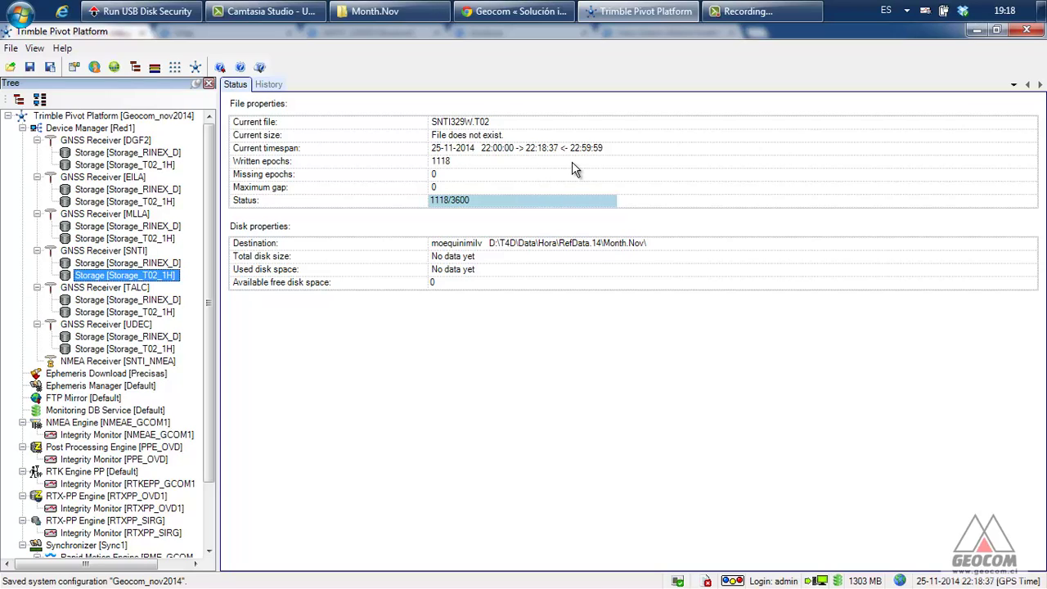
Step: Examine the written epochs, missing epochs and maximum gap of the SNTI receiver's current T02 file
{"action": "left_click", "coordinate": [423, 166]}
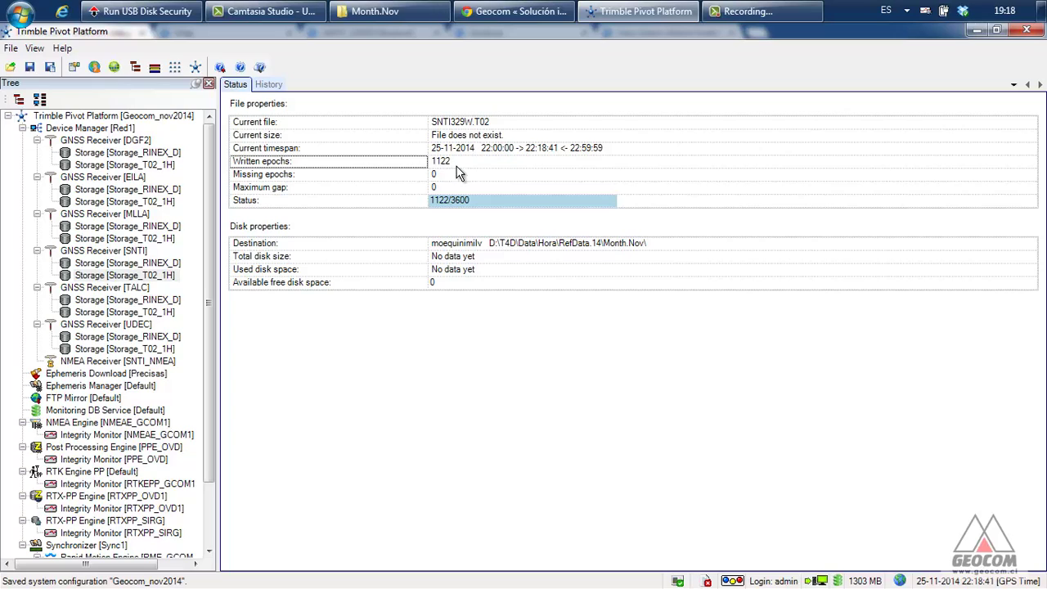
{"action": "left_click", "coordinate": [295, 177]}
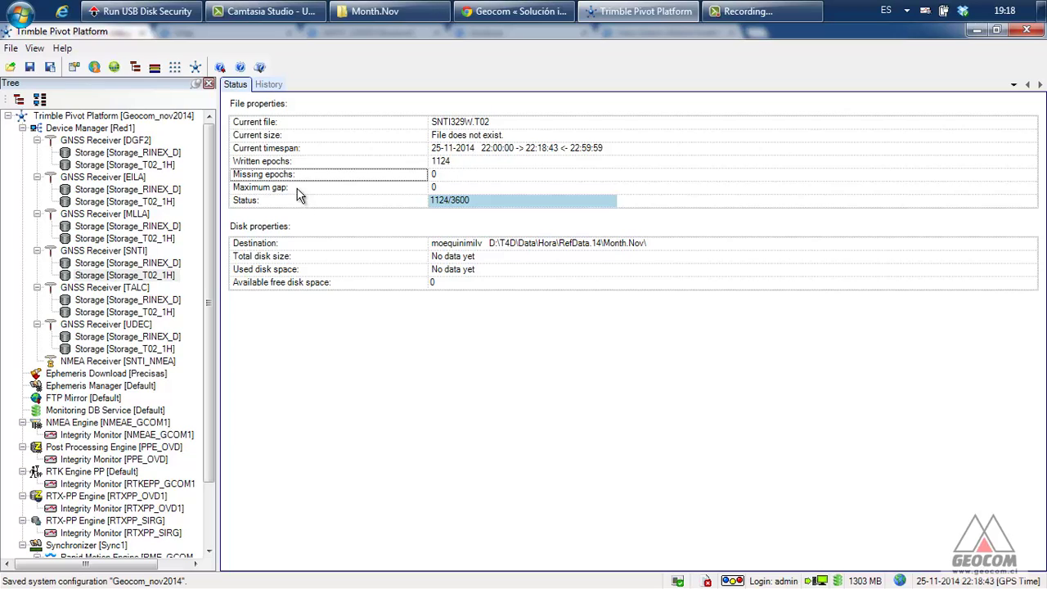
{"action": "left_click", "coordinate": [344, 188]}
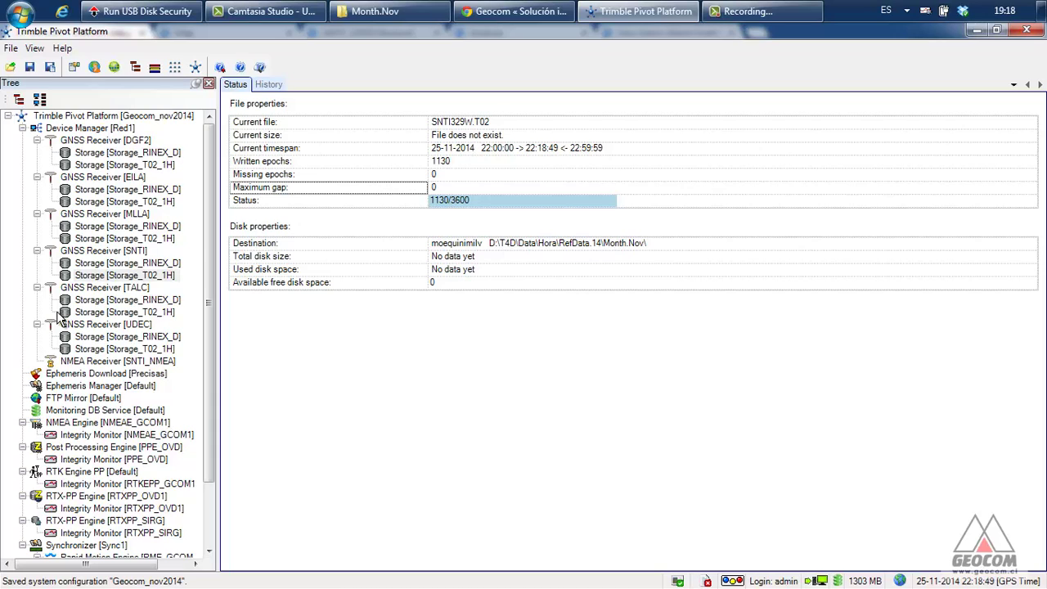
Step: Review the folder, data rate, next file and remaining settings of the SNTI receiver's Storage_RINEX_D module and close its properties
{"action": "left_click", "coordinate": [154, 265]}
{"action": "right_click", "coordinate": [154, 270]}
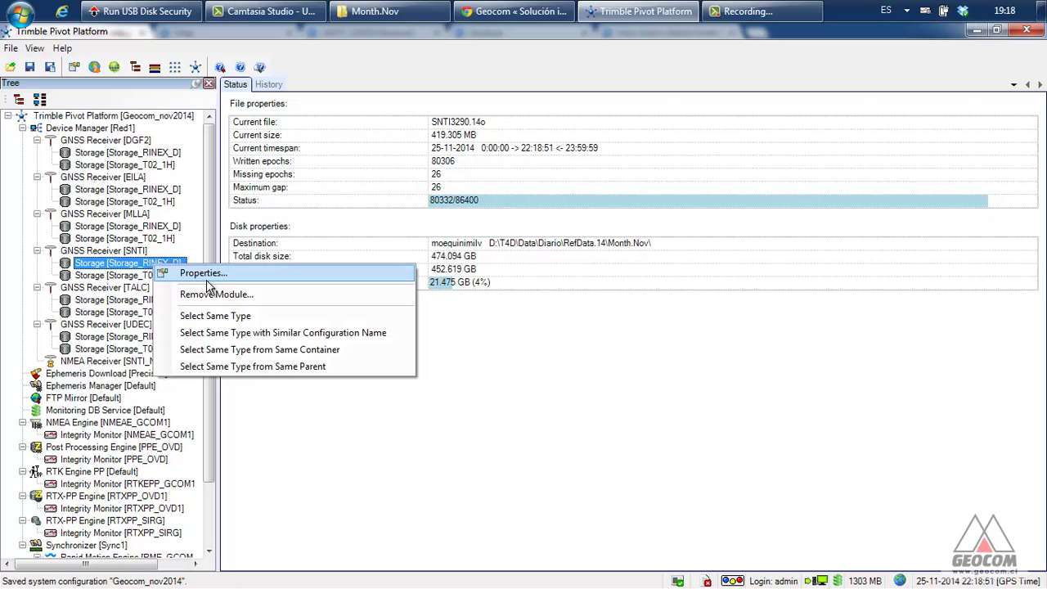
{"action": "left_click", "coordinate": [205, 272]}
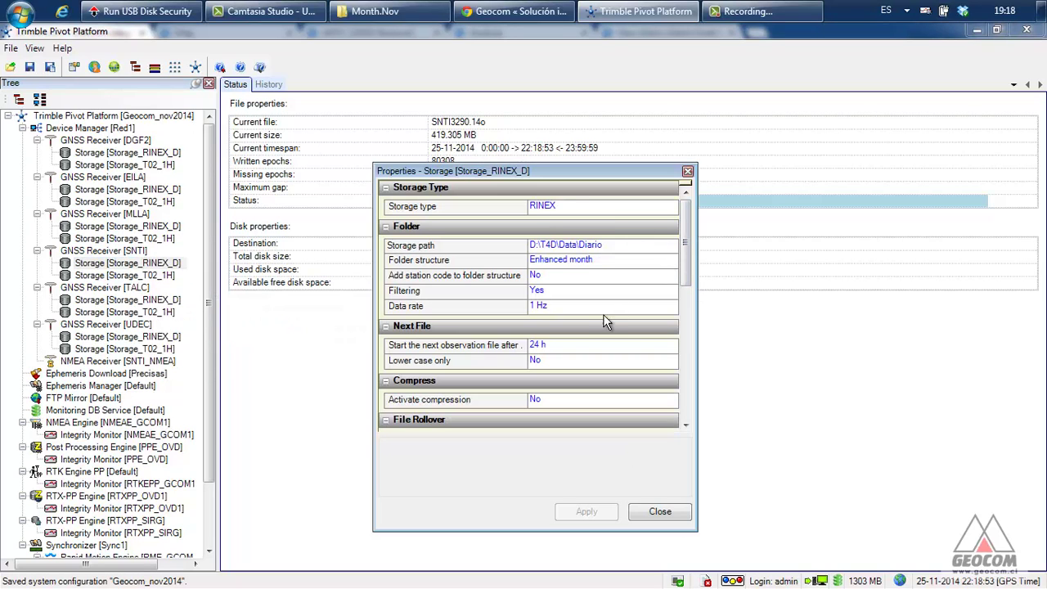
{"action": "left_click_drag", "start_coordinate": [682, 276], "coordinate": [685, 361]}
{"action": "left_click", "coordinate": [584, 320]}
{"action": "key", "text": "Up"}
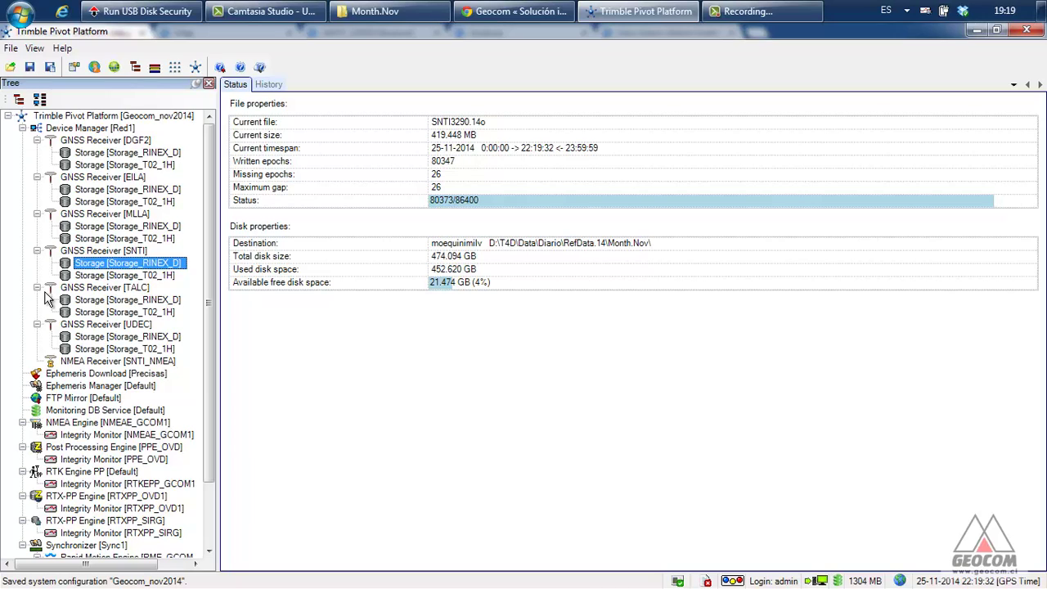
Step: View the NMEA messages arriving at the SNTI_NMEA receiver
{"action": "left_click", "coordinate": [110, 362]}
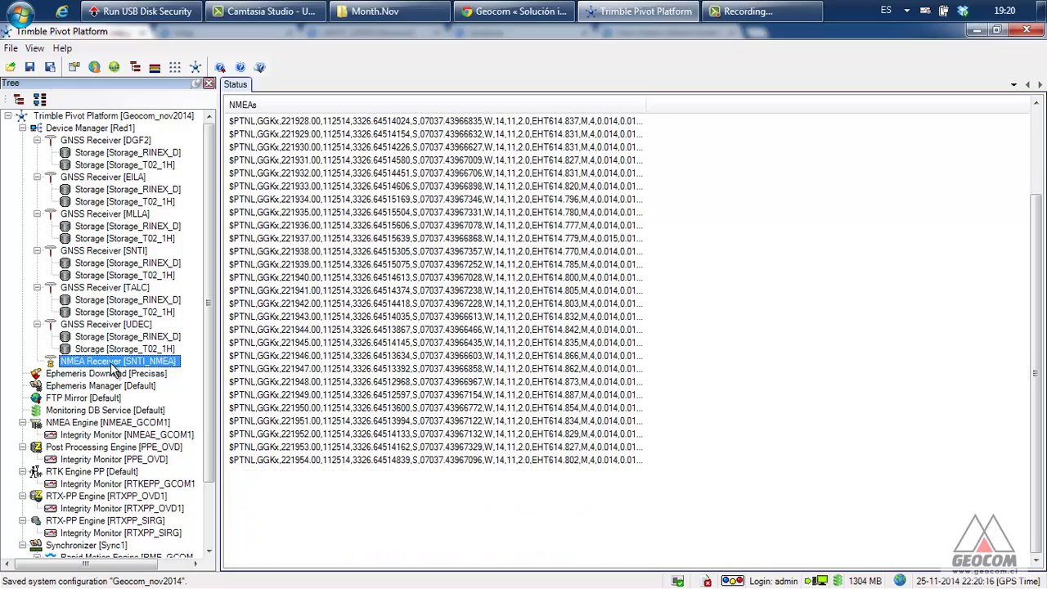
{"action": "left_click", "coordinate": [279, 306]}
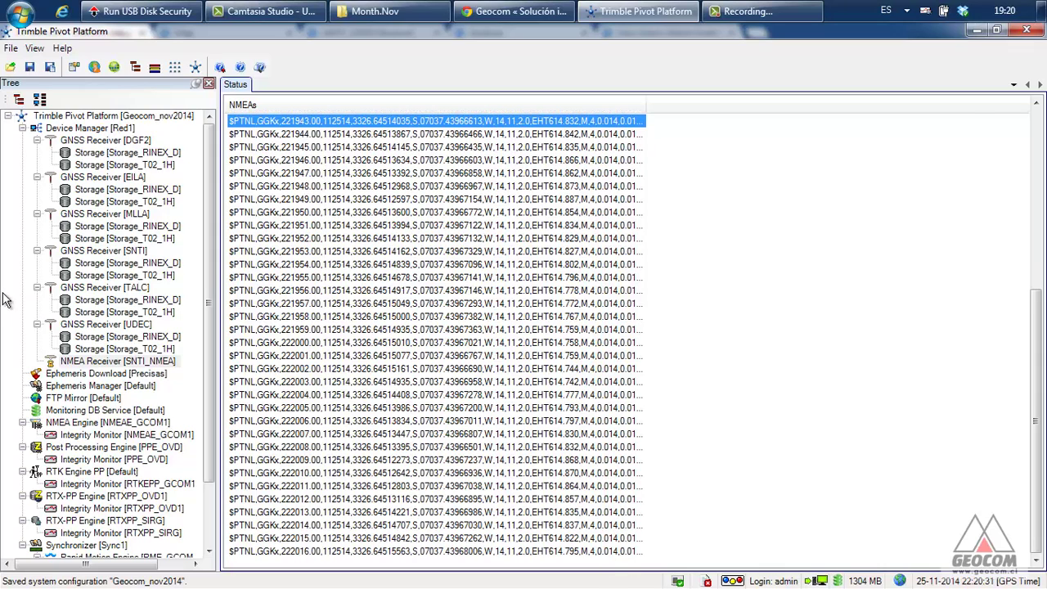
Step: View the status of the PPE_OVD Post Processing Engine and the 2D station map of its Integrity Monitor
{"action": "left_click", "coordinate": [130, 448]}
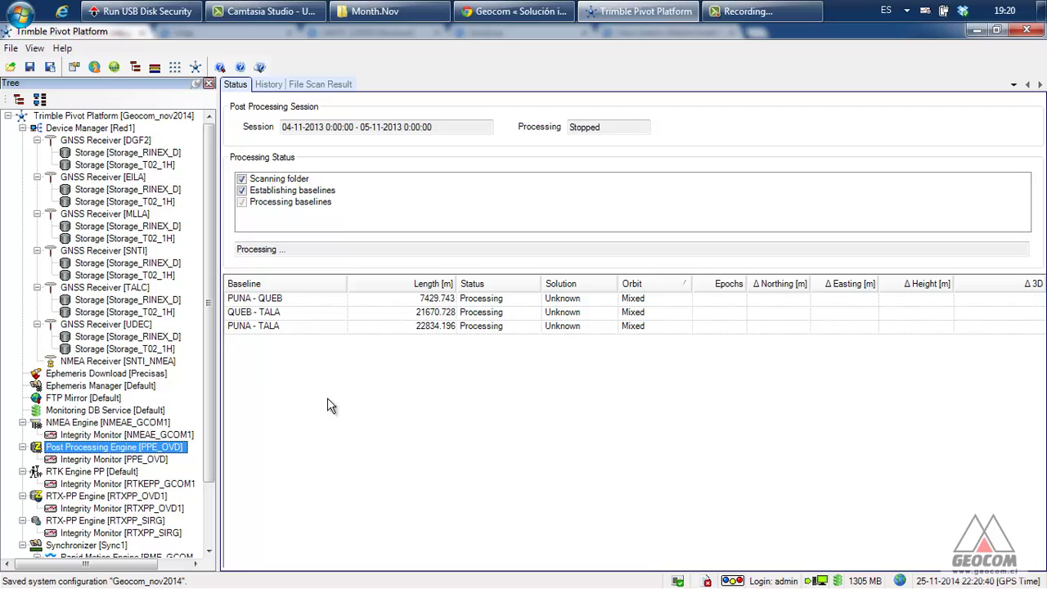
{"action": "left_click", "coordinate": [107, 460]}
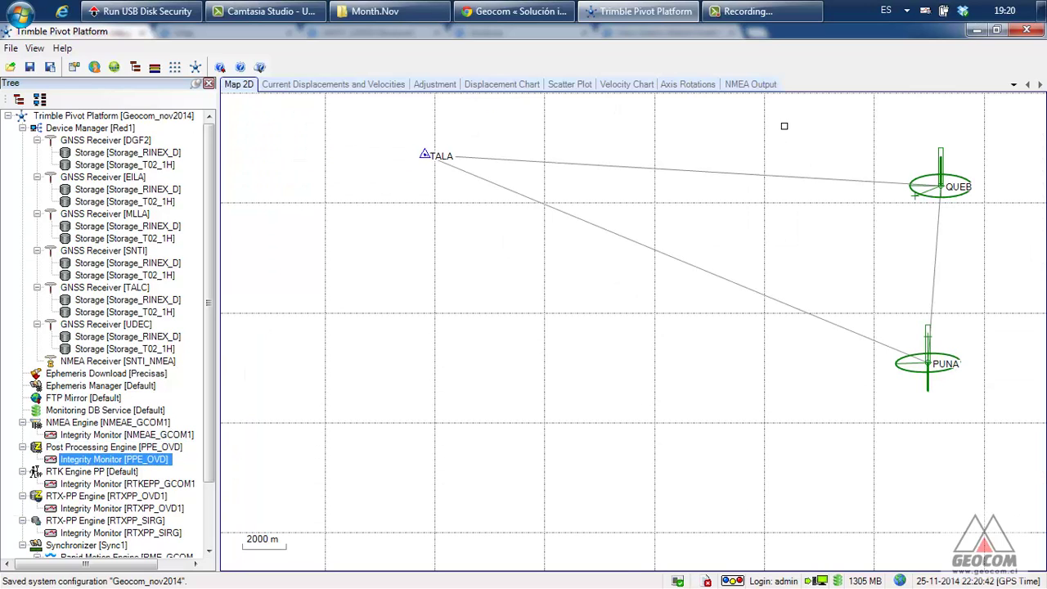
{"action": "left_click_drag", "start_coordinate": [799, 270], "coordinate": [740, 313]}
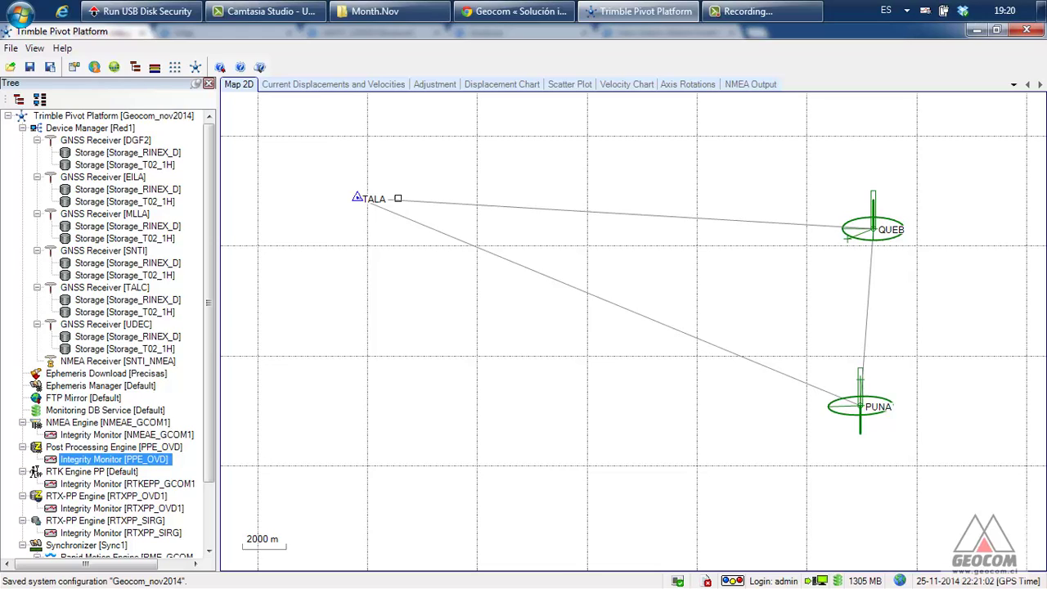
Step: Open the properties of the PPE_OVD Post Processing Engine and check the list of stations selected for processing
{"action": "right_click", "coordinate": [128, 447]}
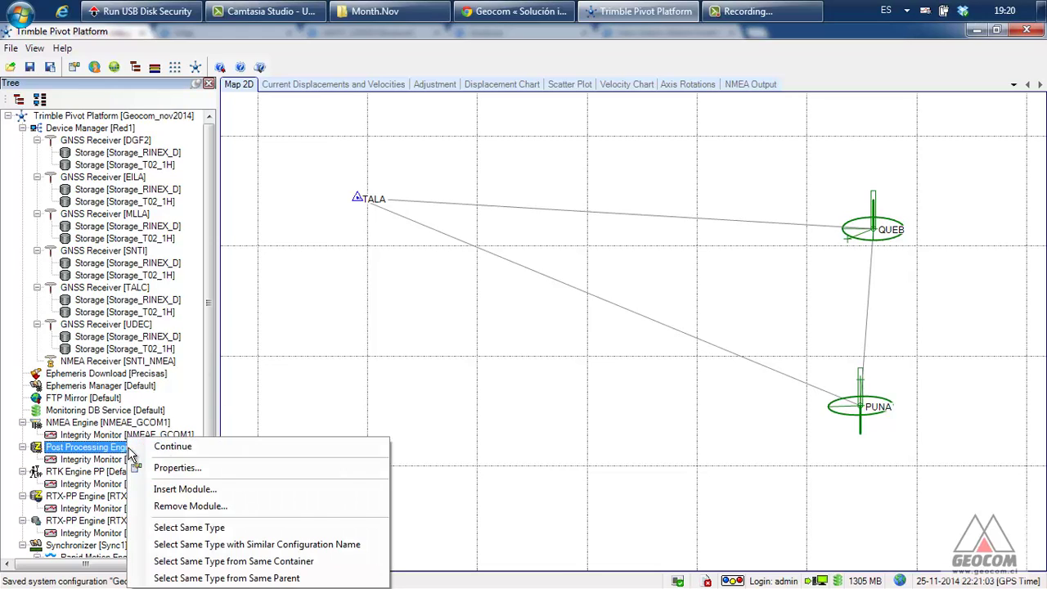
{"action": "left_click", "coordinate": [177, 469]}
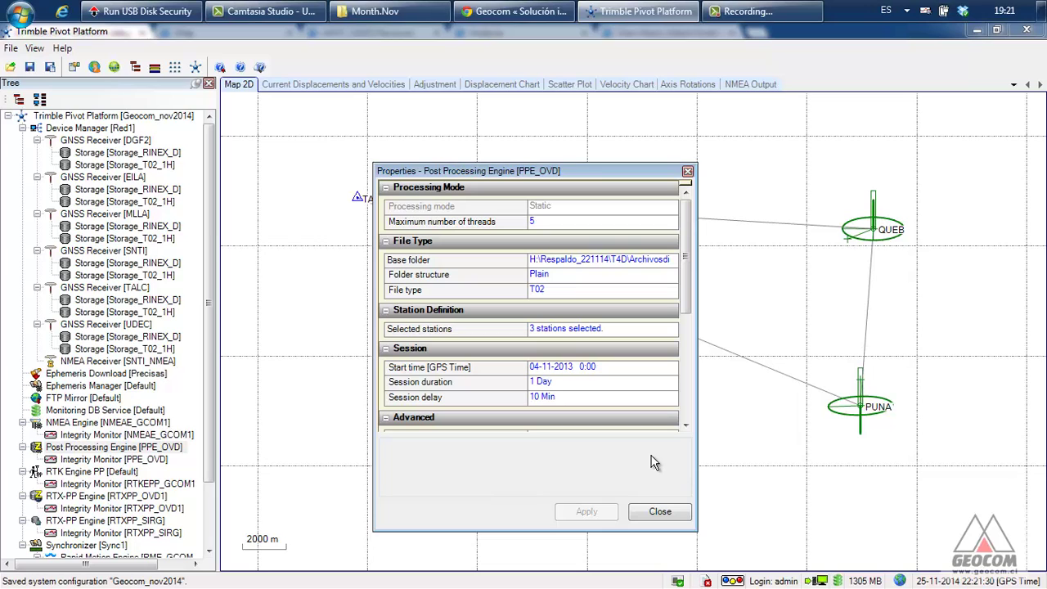
{"action": "left_click", "coordinate": [646, 331]}
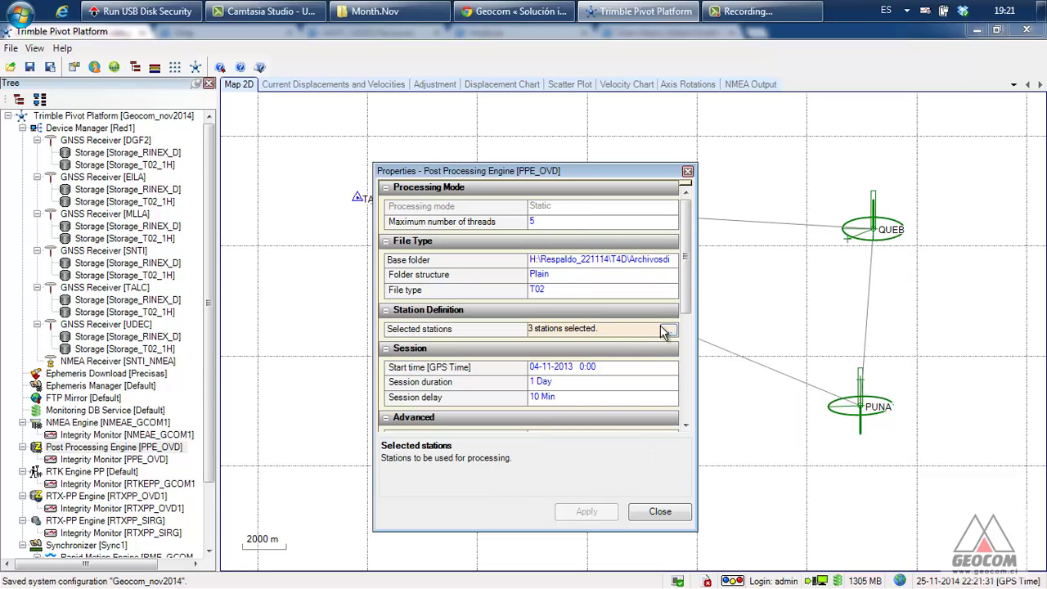
{"action": "left_click", "coordinate": [664, 329]}
{"action": "left_click_drag", "start_coordinate": [557, 196], "coordinate": [572, 278]}
{"action": "key", "text": "Return"}
Step: Review the available session durations for post processing, leaving 1 Day selected
{"action": "left_click_drag", "start_coordinate": [686, 317], "coordinate": [690, 360]}
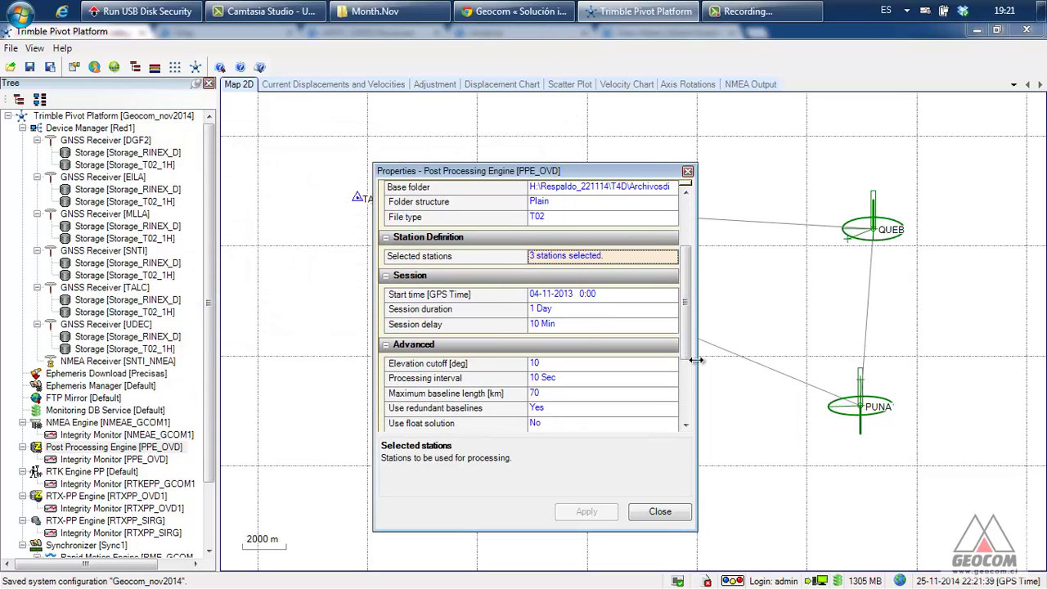
{"action": "left_click", "coordinate": [562, 313]}
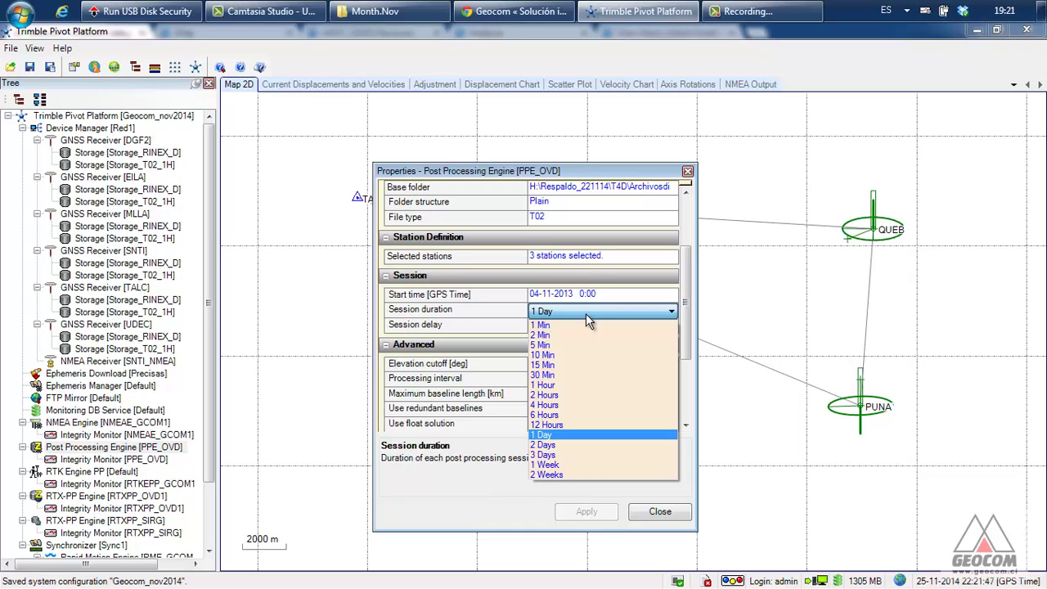
{"action": "left_click", "coordinate": [593, 176]}
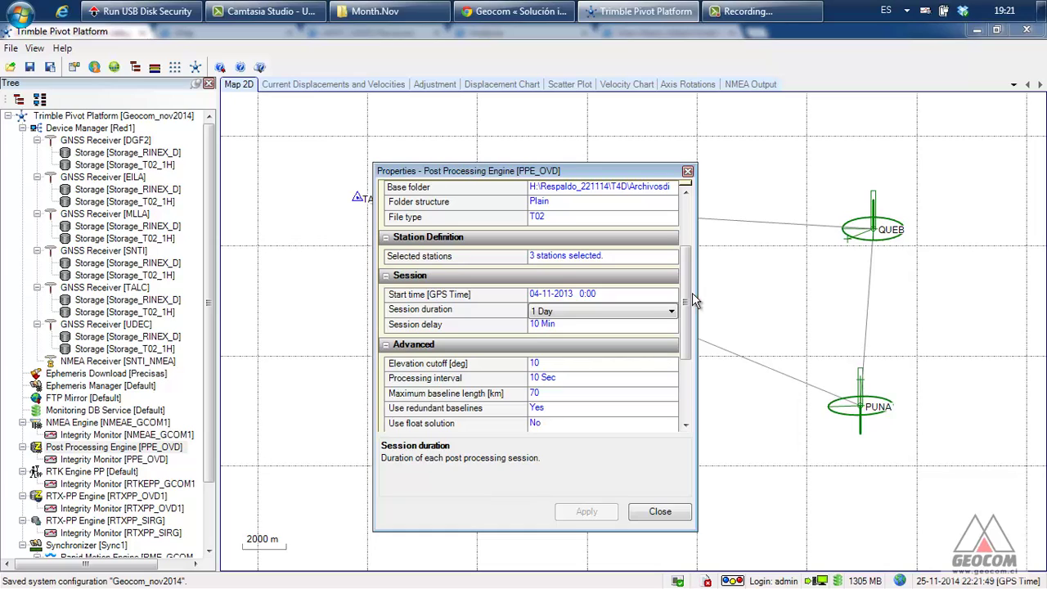
Step: Review the advanced and outlier filtering settings, including the sliding time window size, and close the engine's properties
{"action": "left_click_drag", "start_coordinate": [692, 303], "coordinate": [691, 349]}
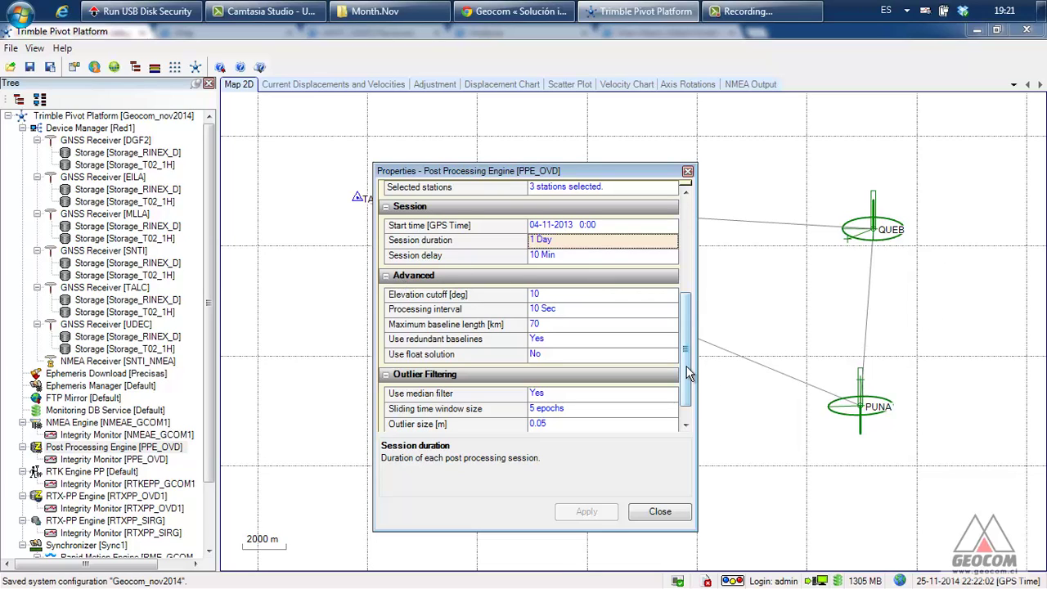
{"action": "scroll", "coordinate": [688, 385], "scroll_direction": "down", "scroll_amount": 1}
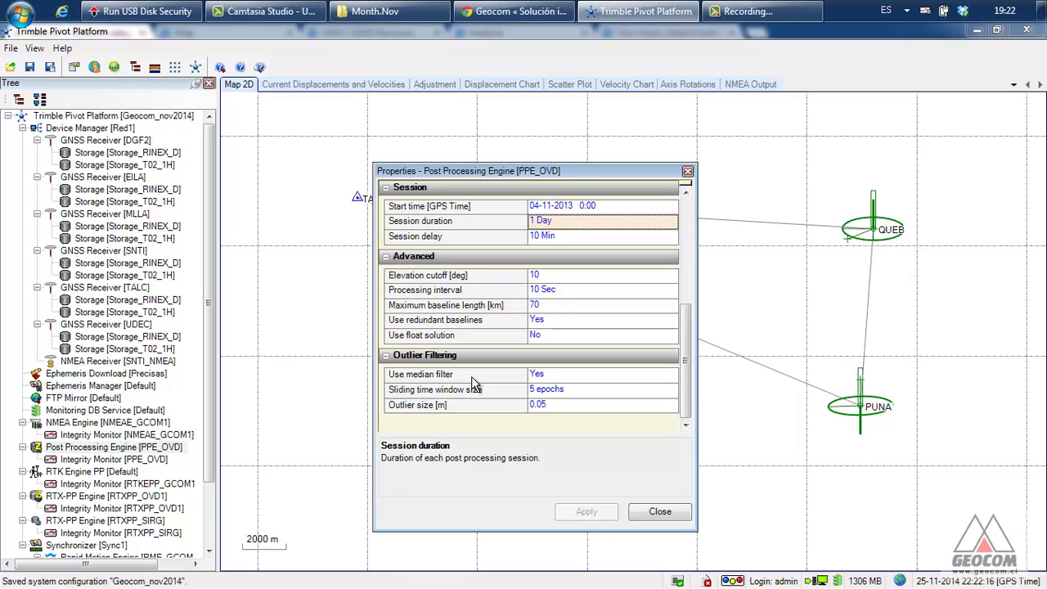
{"action": "left_click", "coordinate": [417, 393]}
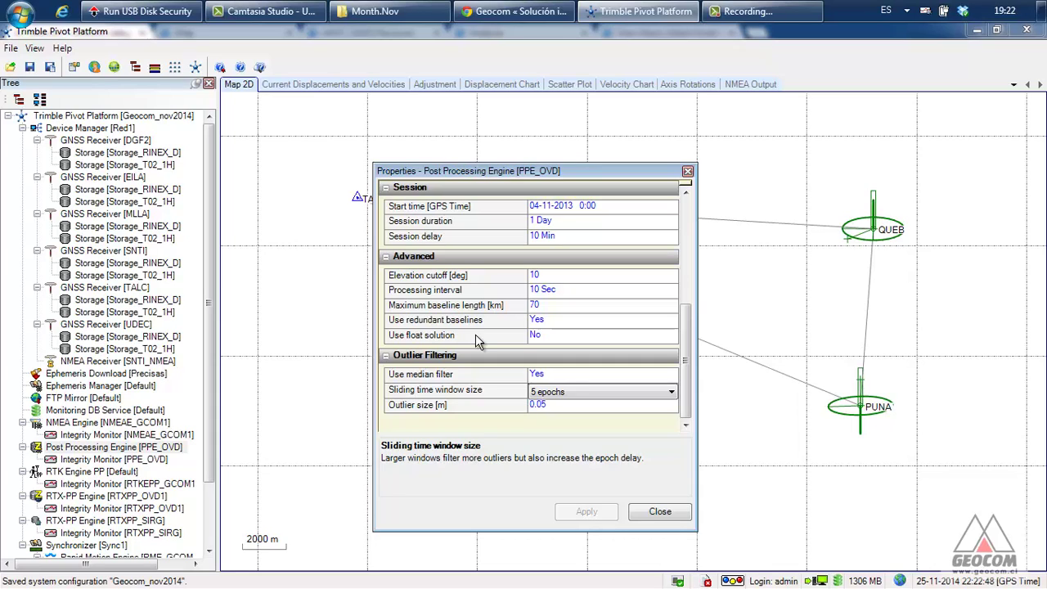
{"action": "left_click", "coordinate": [496, 479]}
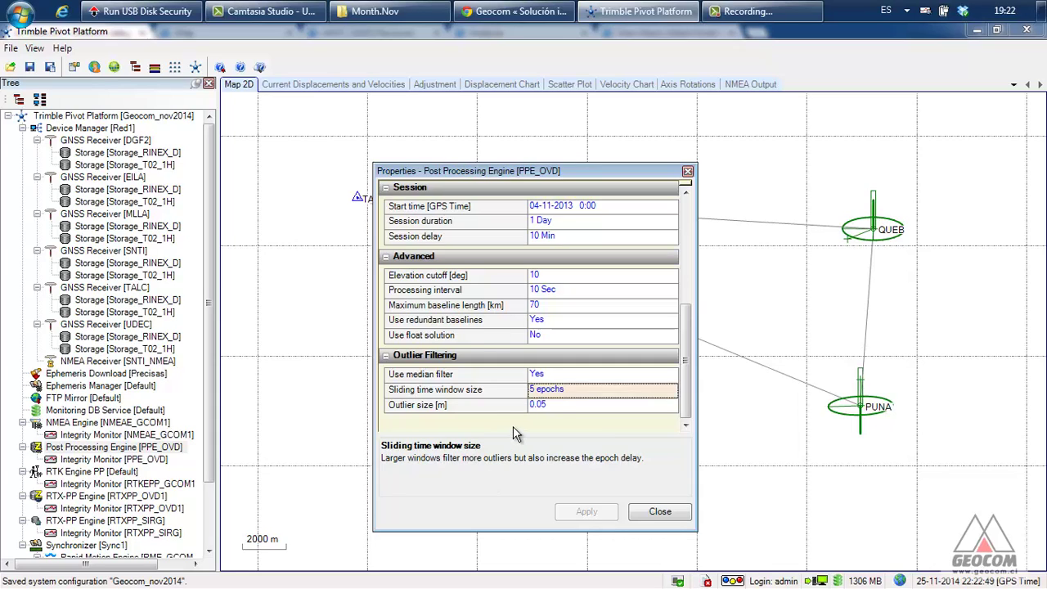
{"action": "left_click", "coordinate": [670, 514]}
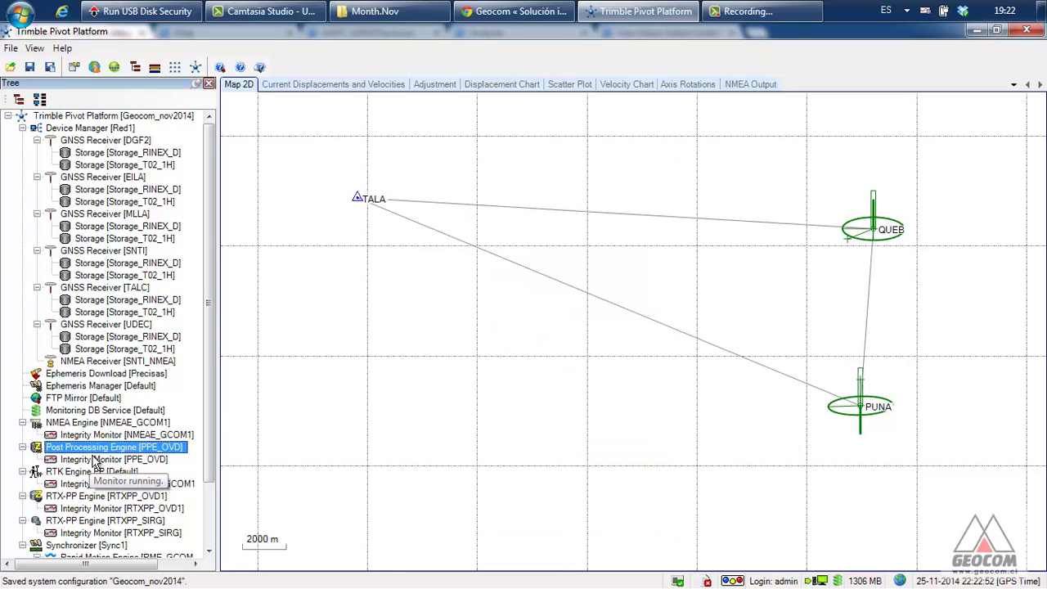
Step: Show the Integrity Monitor's displacement chart for station PUNA and zoom in to about 26-06-2013 through 16-11-2013
{"action": "left_click", "coordinate": [502, 85]}
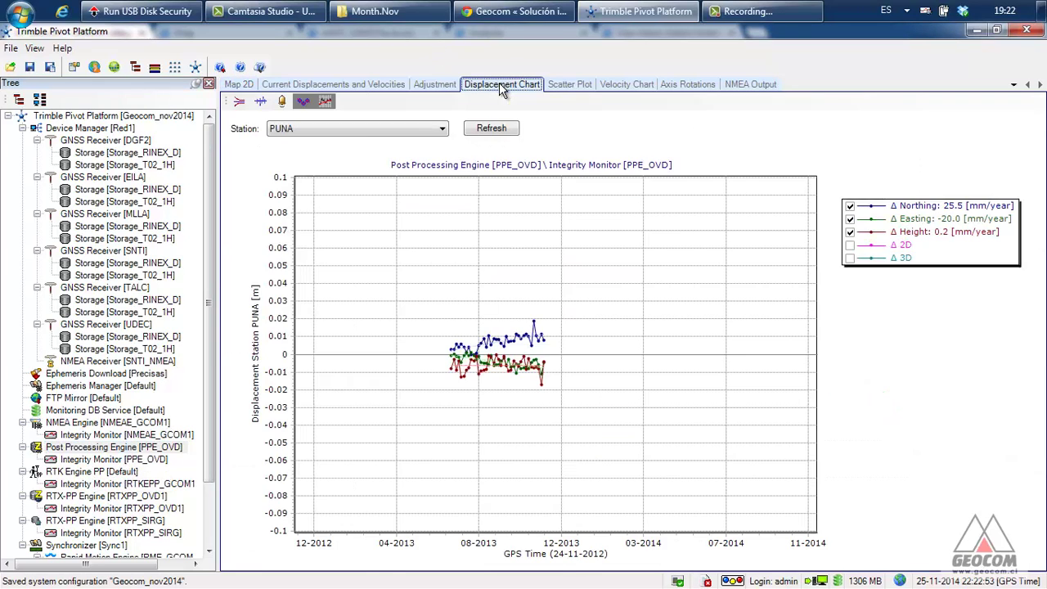
{"action": "left_click_drag", "start_coordinate": [431, 265], "coordinate": [563, 290]}
{"action": "left_click_drag", "start_coordinate": [389, 279], "coordinate": [768, 287]}
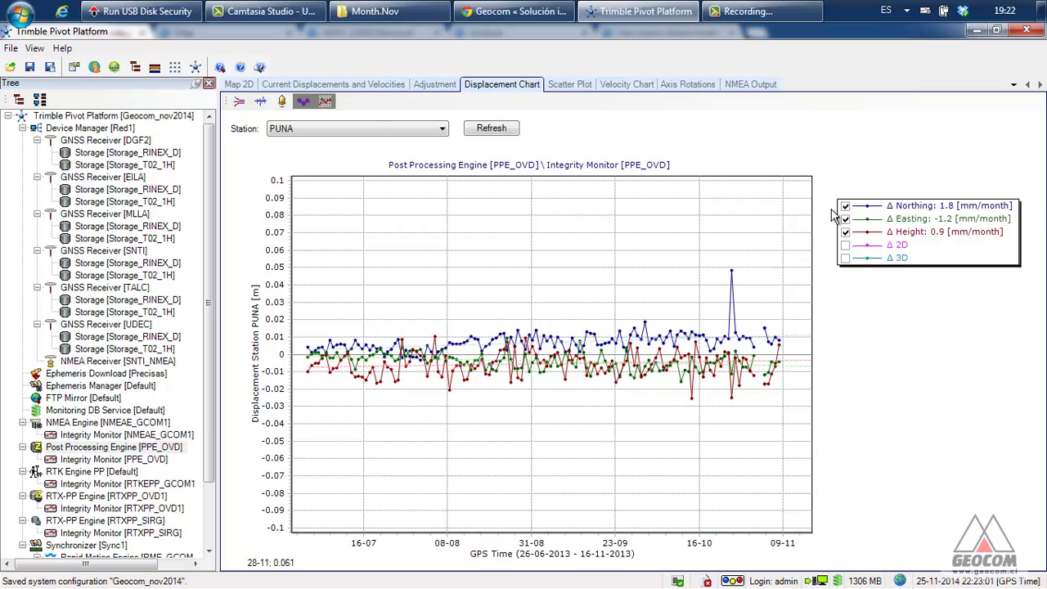
Step: Compare the displacement charts of stations QUEB and PUNA, zooming PUNA's chart to about 30-06-2013 through 11-11-2013
{"action": "left_click", "coordinate": [379, 129]}
{"action": "left_click", "coordinate": [339, 153]}
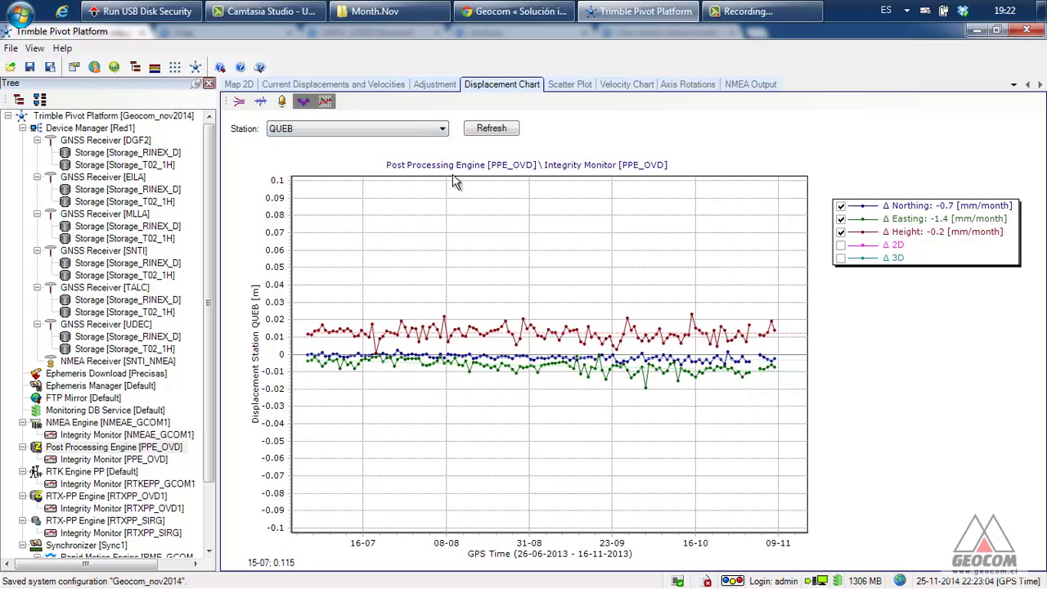
{"action": "left_click", "coordinate": [366, 129]}
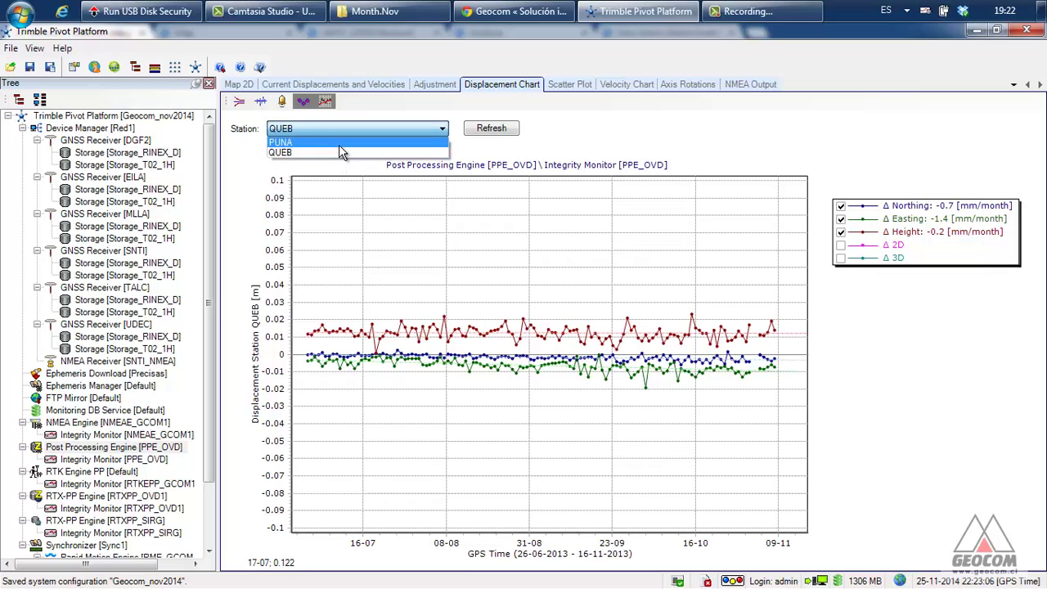
{"action": "left_click", "coordinate": [338, 145]}
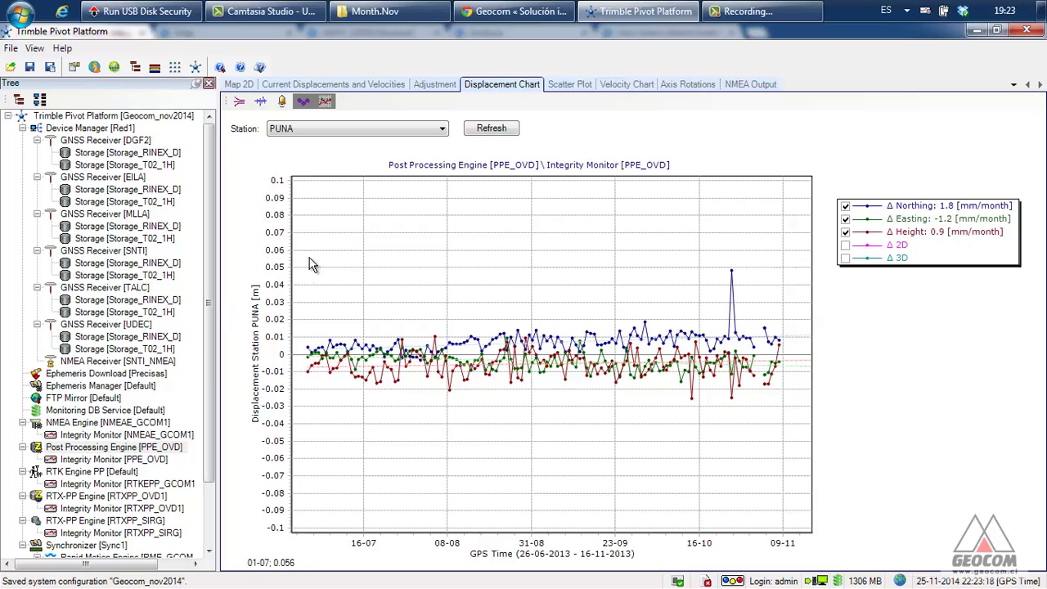
{"action": "left_click_drag", "start_coordinate": [311, 263], "coordinate": [788, 336]}
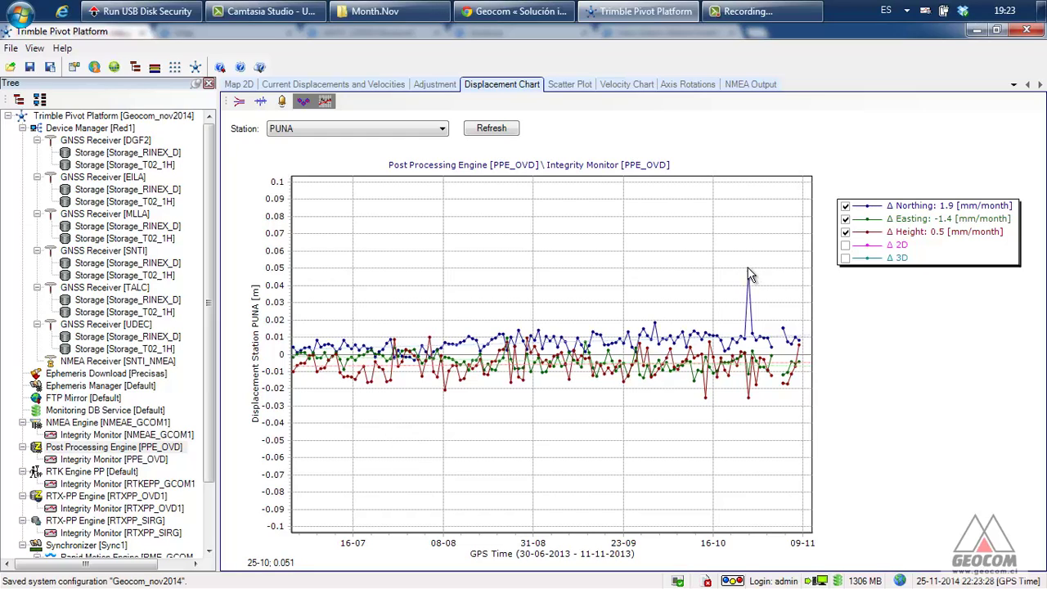
Step: Detach the displacement chart into a floating window and shrink it to uncover the station adjustment list
{"action": "left_click", "coordinate": [511, 88]}
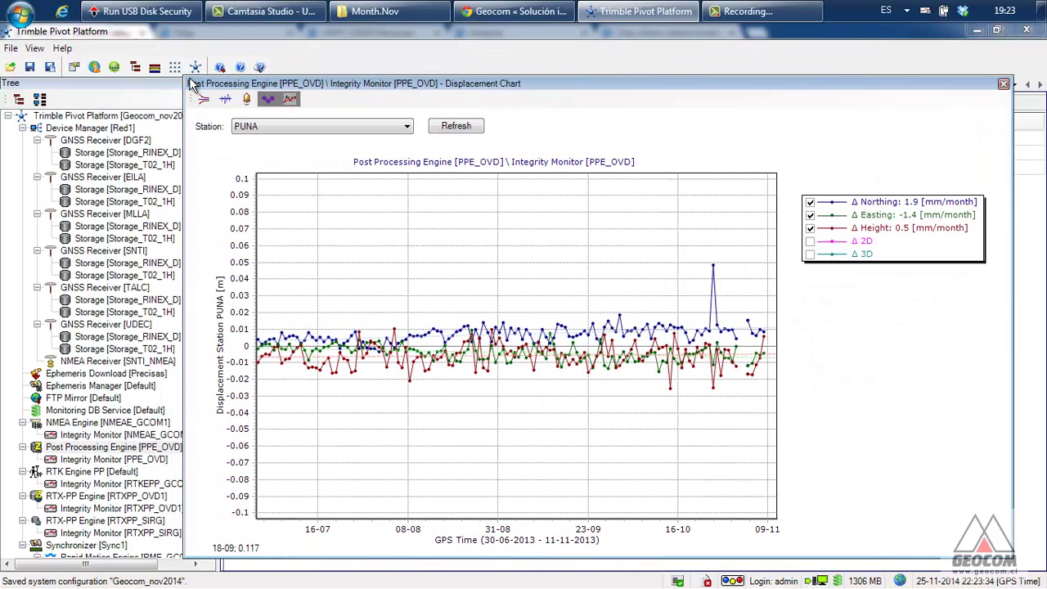
{"action": "left_click_drag", "start_coordinate": [190, 84], "coordinate": [466, 236]}
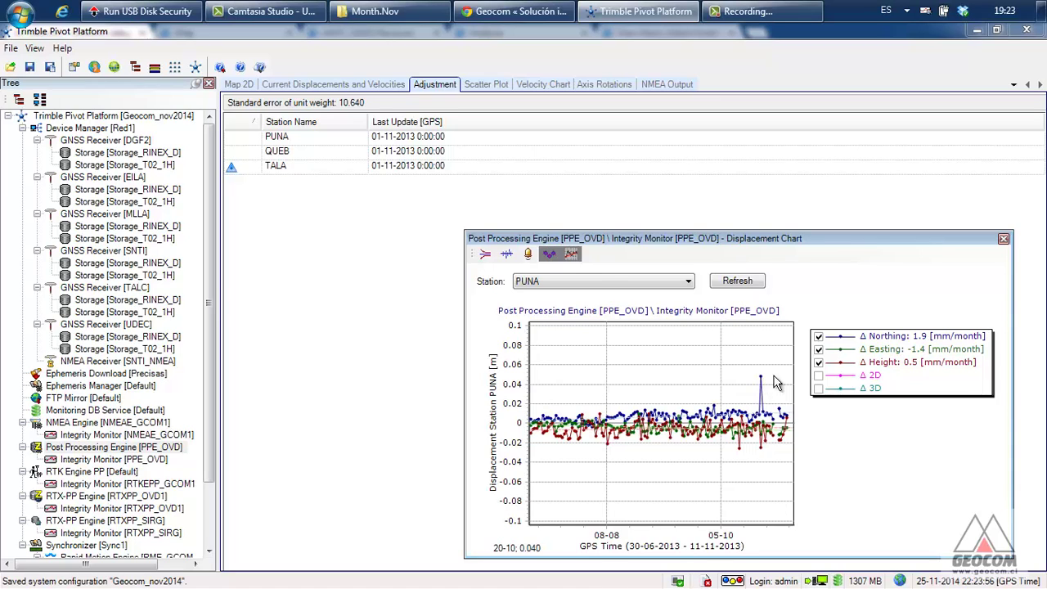
Step: Reopen the PPE_OVD Post Processing Engine's properties and inspect the sliding time window size and outlier size settings
{"action": "right_click", "coordinate": [87, 443]}
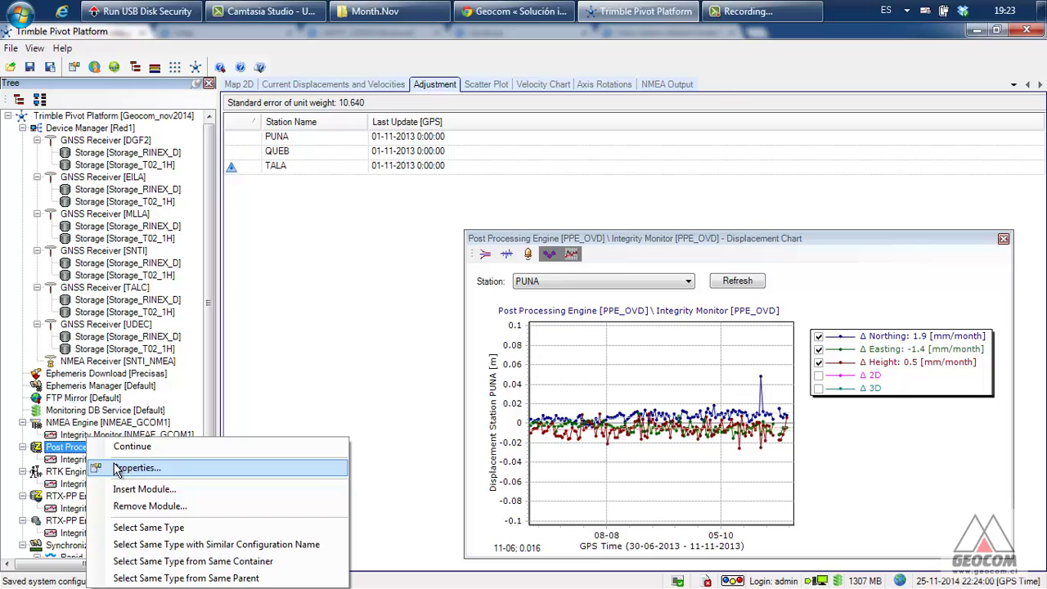
{"action": "left_click", "coordinate": [74, 453]}
{"action": "right_click", "coordinate": [76, 454]}
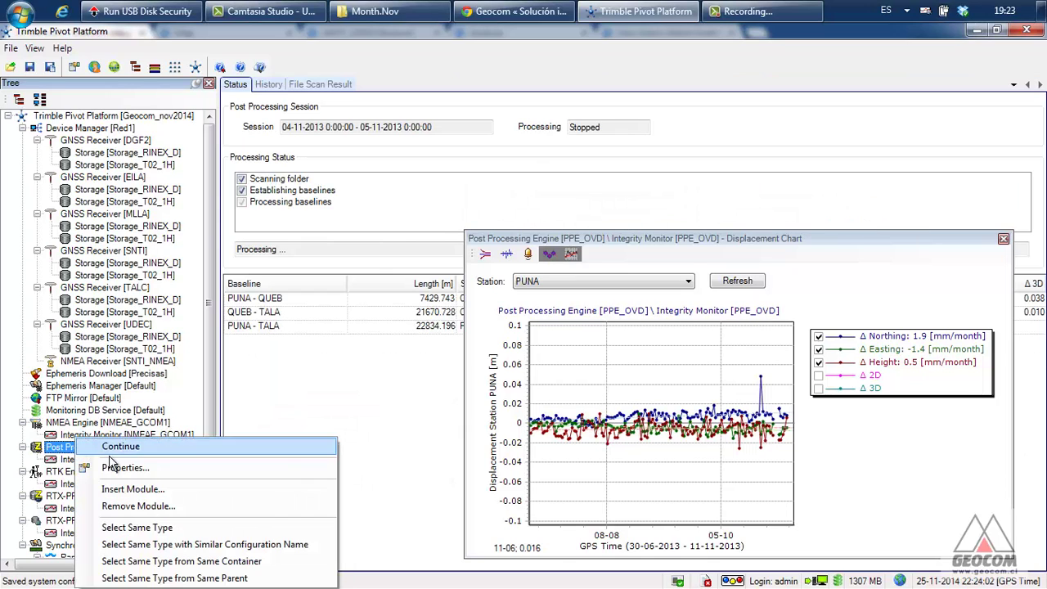
{"action": "left_click", "coordinate": [107, 466]}
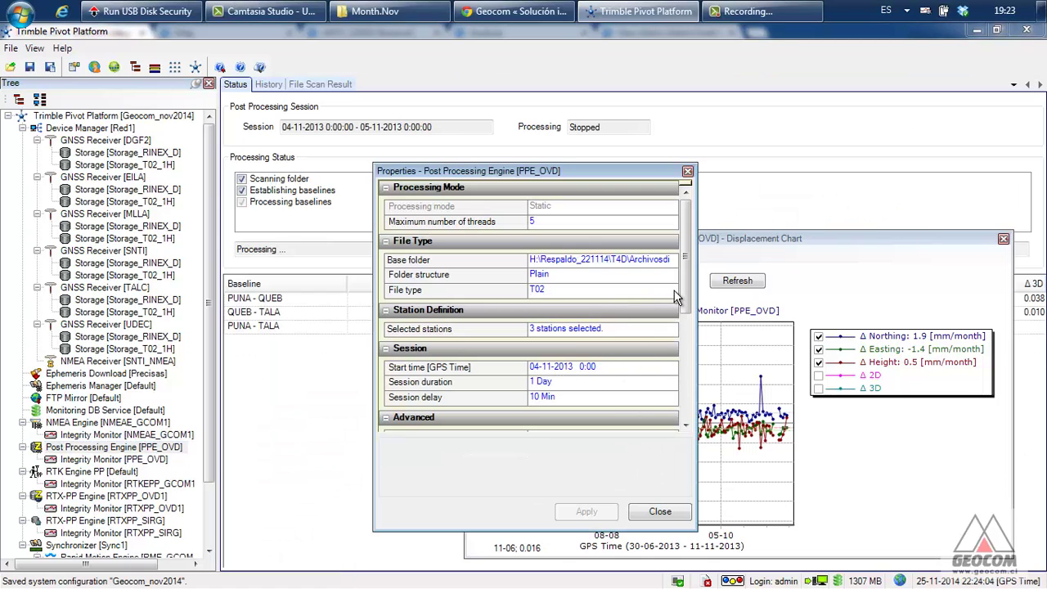
{"action": "scroll", "coordinate": [683, 315], "scroll_direction": "down", "scroll_amount": 4}
{"action": "left_click", "coordinate": [550, 393]}
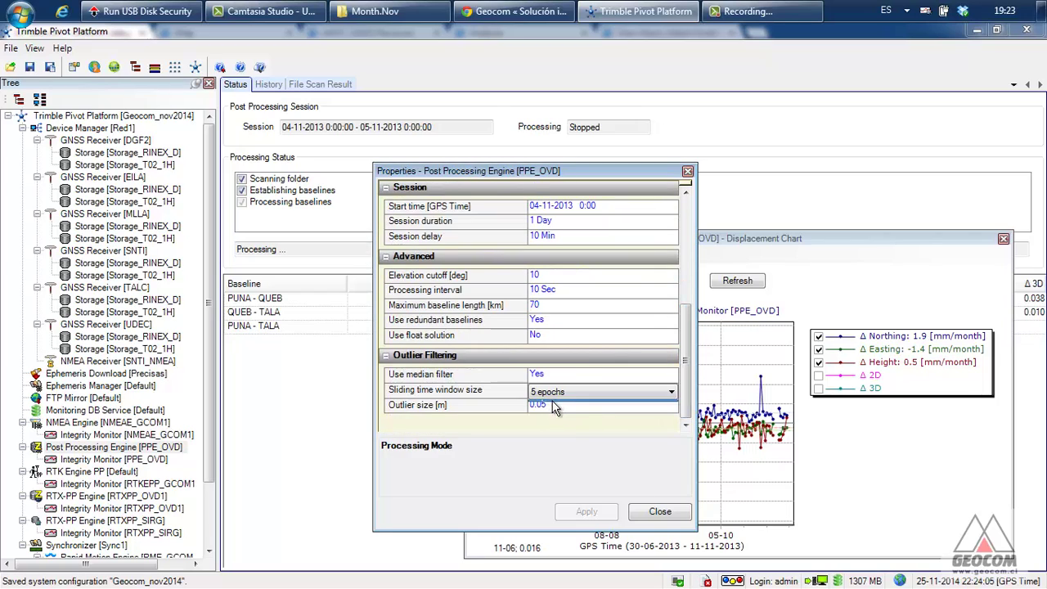
{"action": "left_click", "coordinate": [556, 393]}
{"action": "left_click", "coordinate": [556, 405]}
{"action": "left_click", "coordinate": [561, 407]}
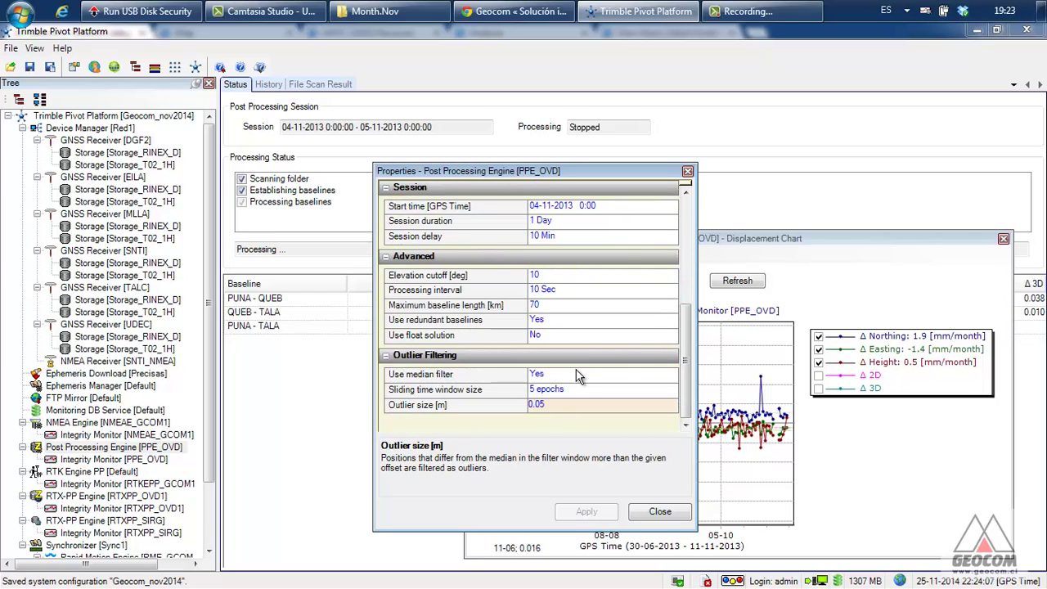
Step: Change the PPE_OVD engine's outlier size, set its session start time to 20-10-2013 0:00, and apply the settings
{"action": "type", "text": "8"}
{"action": "key", "text": "Return"}
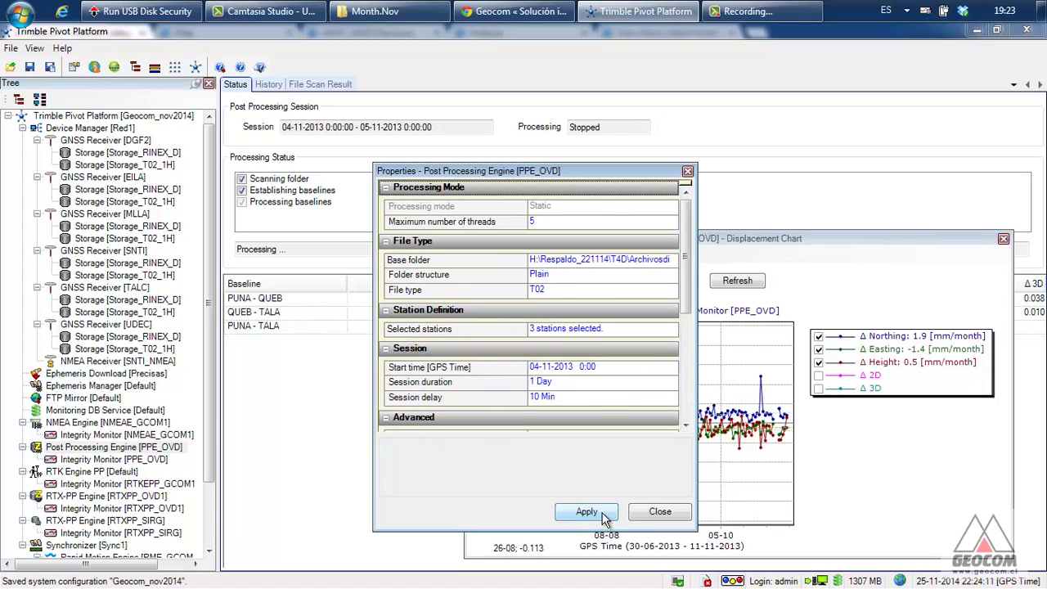
{"action": "left_click", "coordinate": [537, 369]}
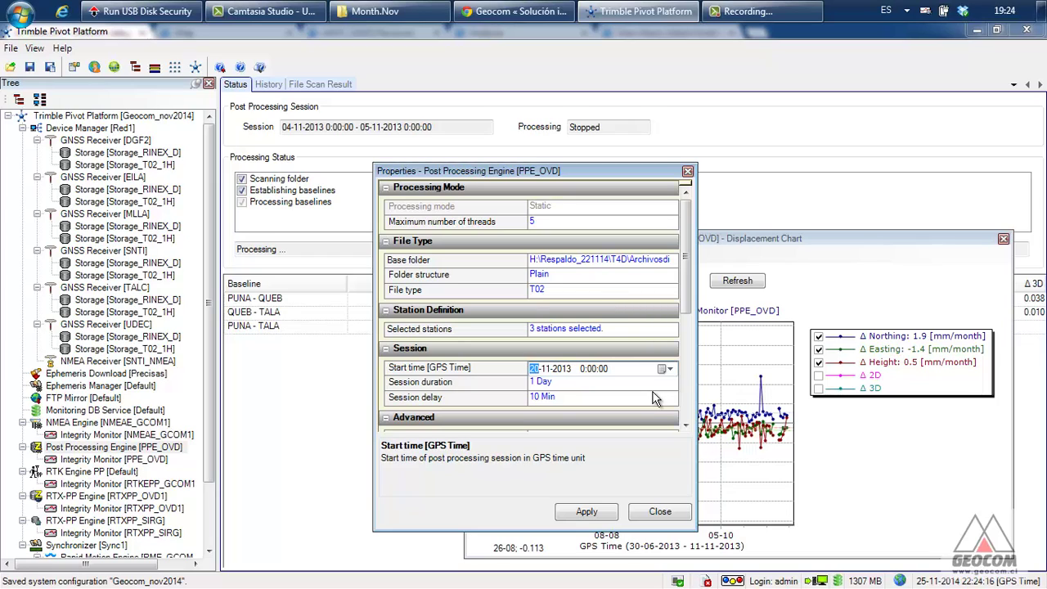
{"action": "key", "text": "Right"}
{"action": "left_click", "coordinate": [589, 513]}
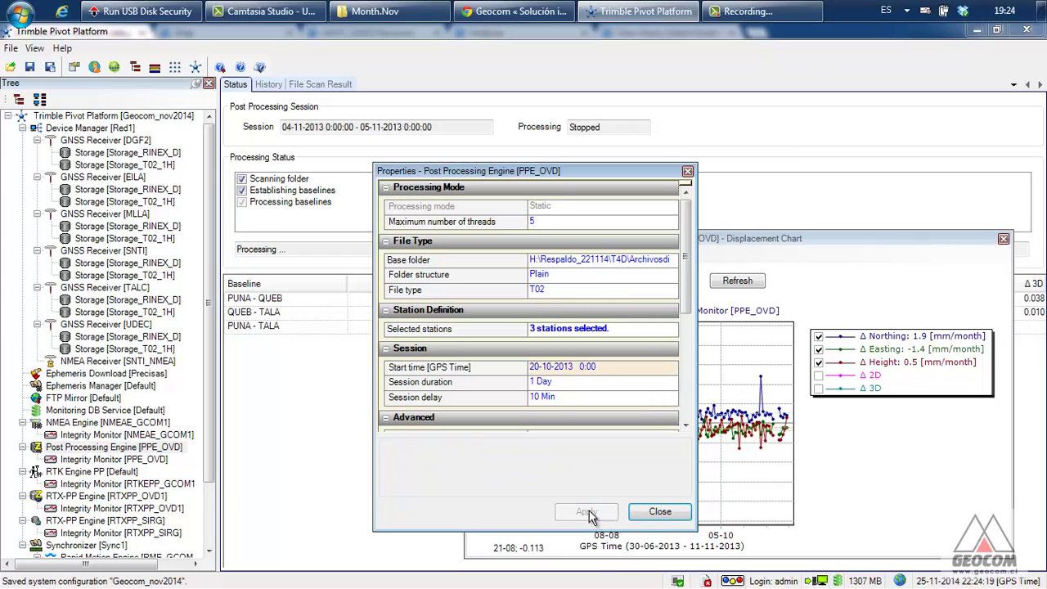
Step: Close the engine's properties and resume processing of Post Processing Engine PPE_OVD
{"action": "left_click", "coordinate": [659, 512]}
{"action": "right_click", "coordinate": [122, 449]}
{"action": "left_click", "coordinate": [130, 447]}
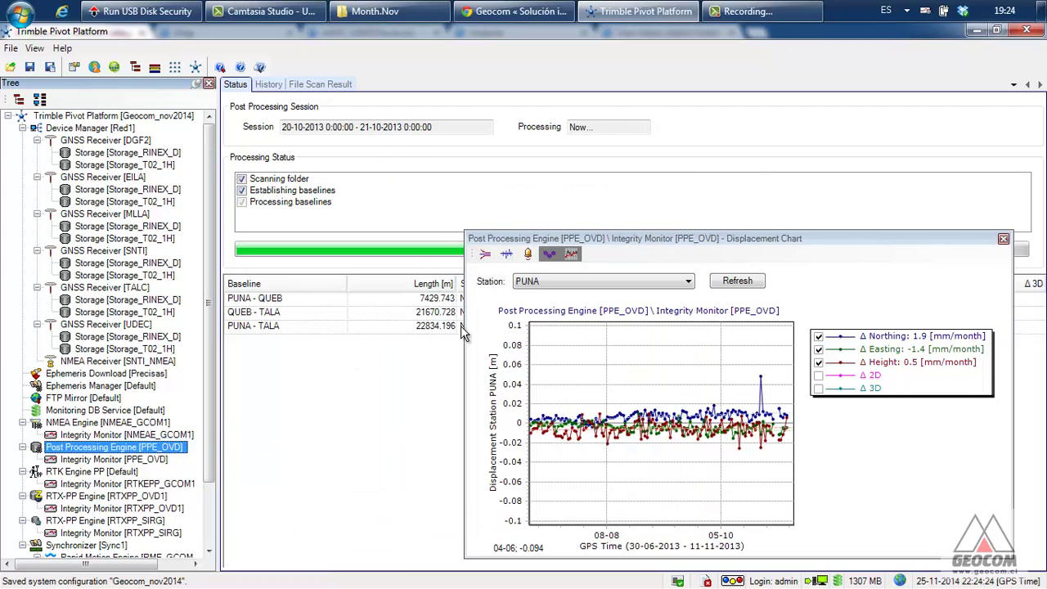
Step: Monitor the baseline processing status and review the engine's session history with the floating chart moved out of the way
{"action": "left_click_drag", "start_coordinate": [704, 238], "coordinate": [684, 355]}
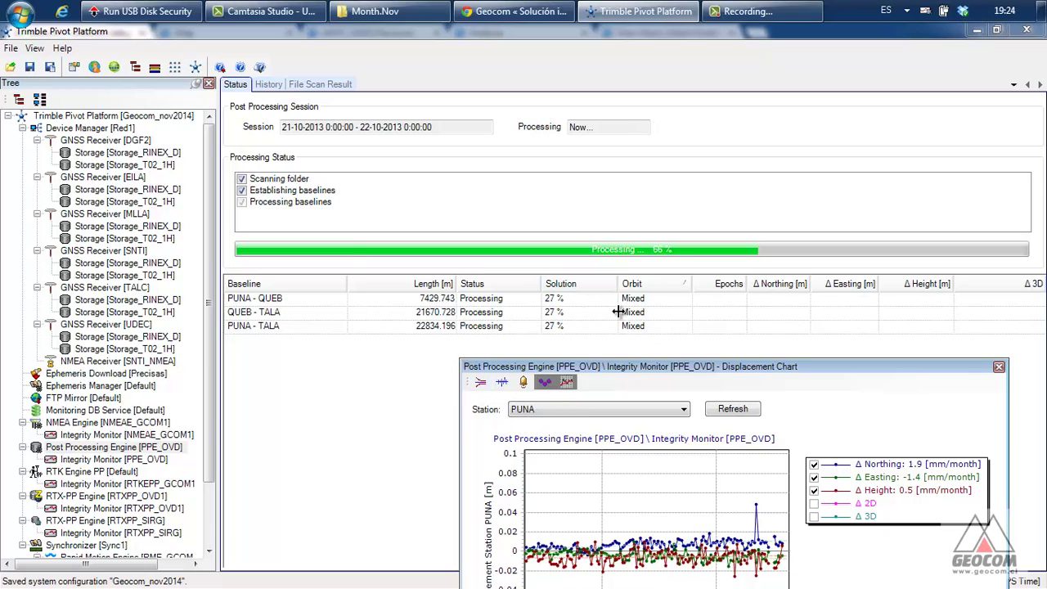
{"action": "left_click", "coordinate": [270, 85]}
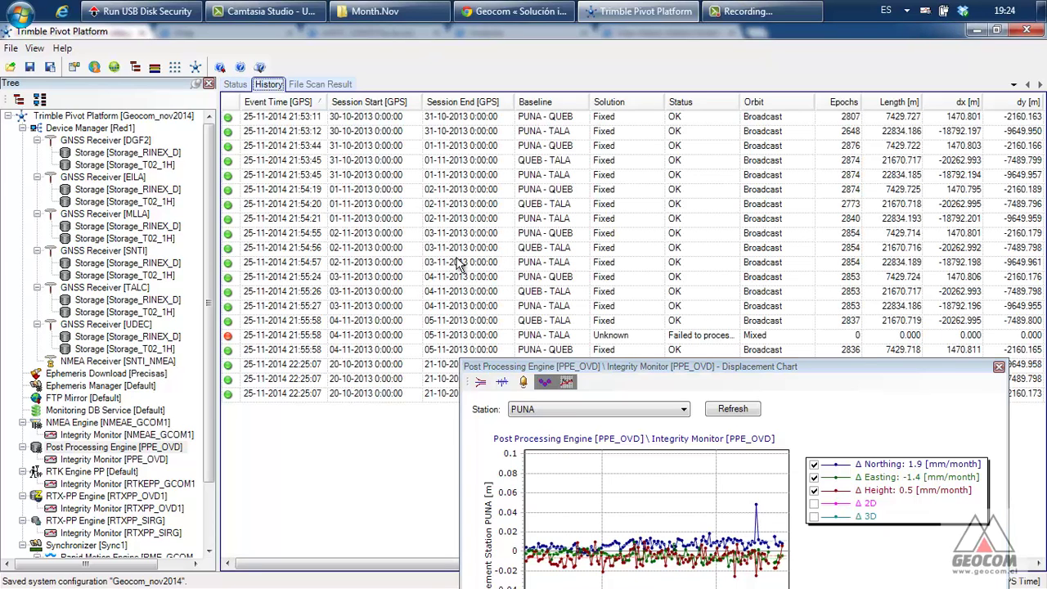
{"action": "left_click_drag", "start_coordinate": [644, 362], "coordinate": [687, 461]}
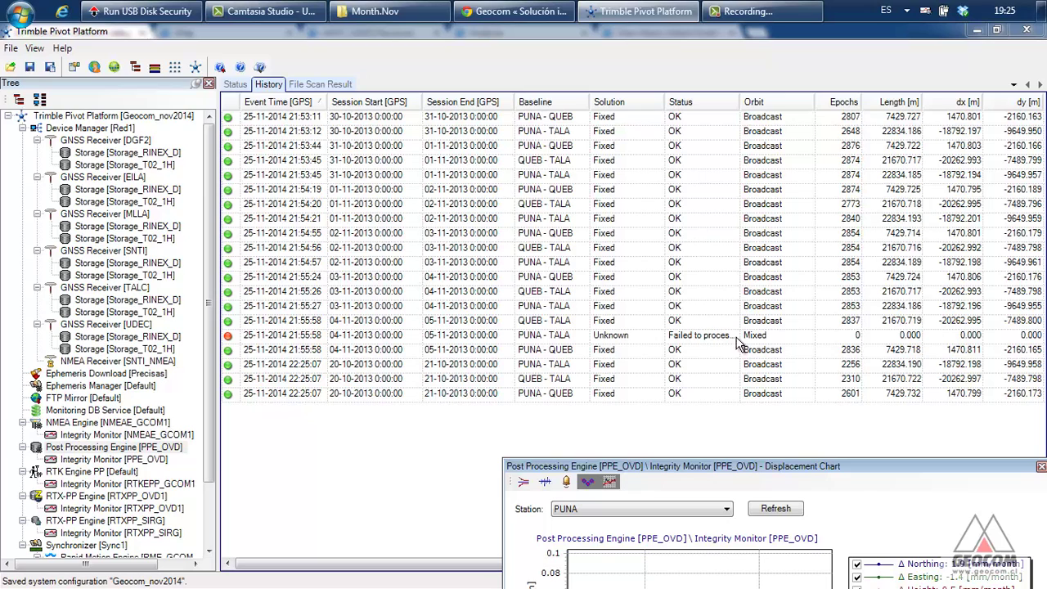
Step: Bring the floating PPE_OVD displacement chart back into full view and refresh it for station PUNA
{"action": "left_click_drag", "start_coordinate": [842, 463], "coordinate": [677, 200]}
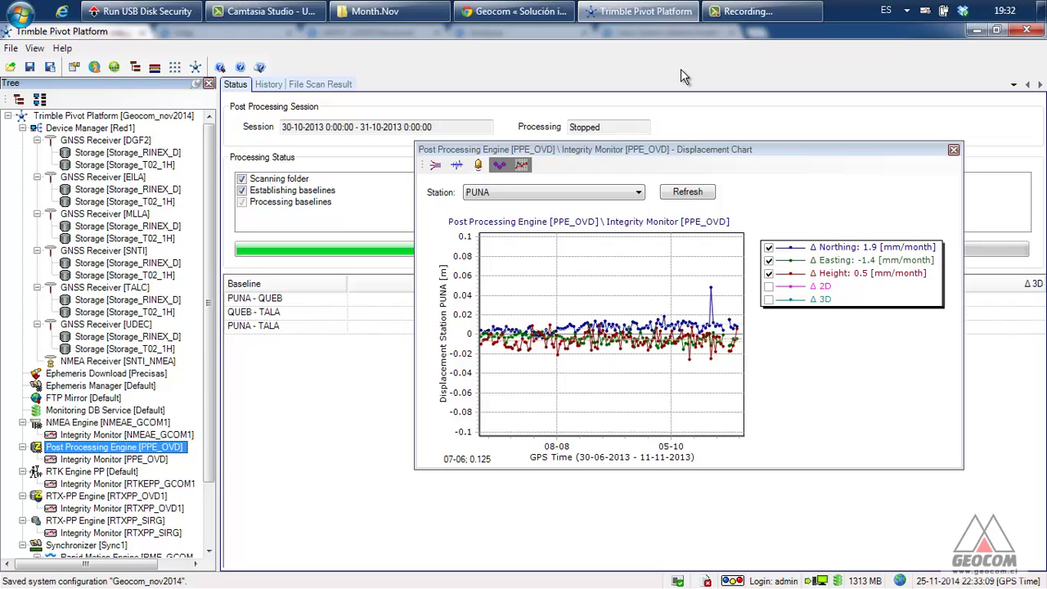
{"action": "left_click", "coordinate": [699, 197]}
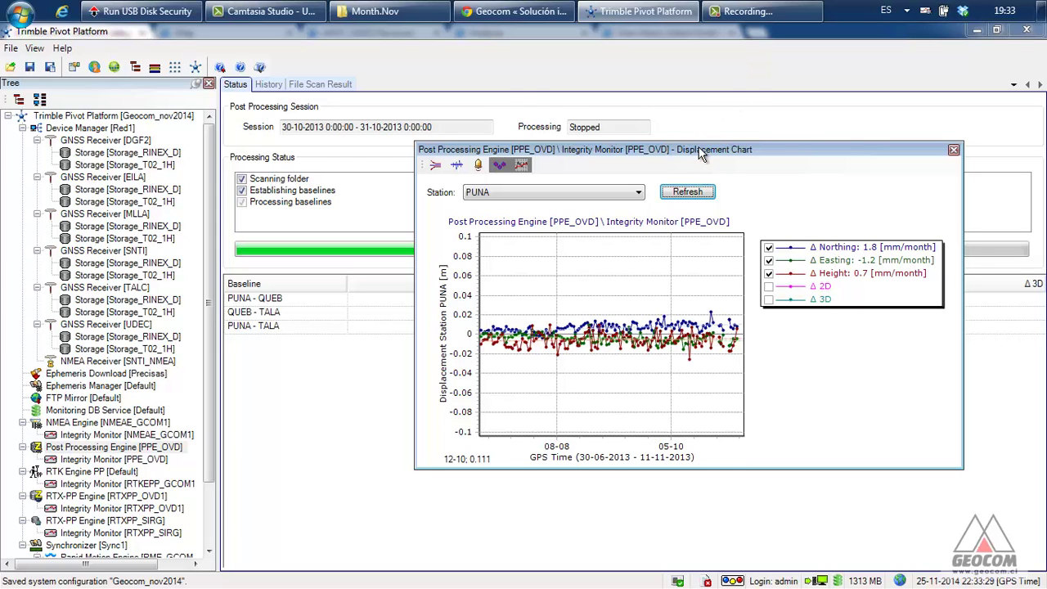
{"action": "left_click_drag", "start_coordinate": [696, 149], "coordinate": [733, 126]}
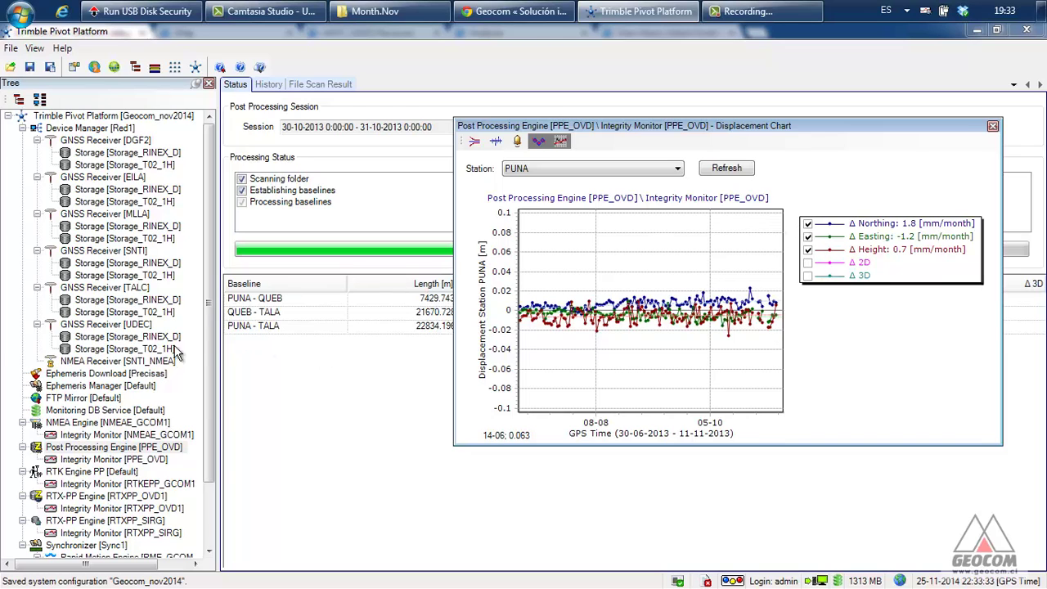
Step: Inspect the status of RTX-PP Engine RTXPP_OVD1 and the 2D map of its Integrity Monitor
{"action": "left_click_drag", "start_coordinate": [210, 344], "coordinate": [229, 413]}
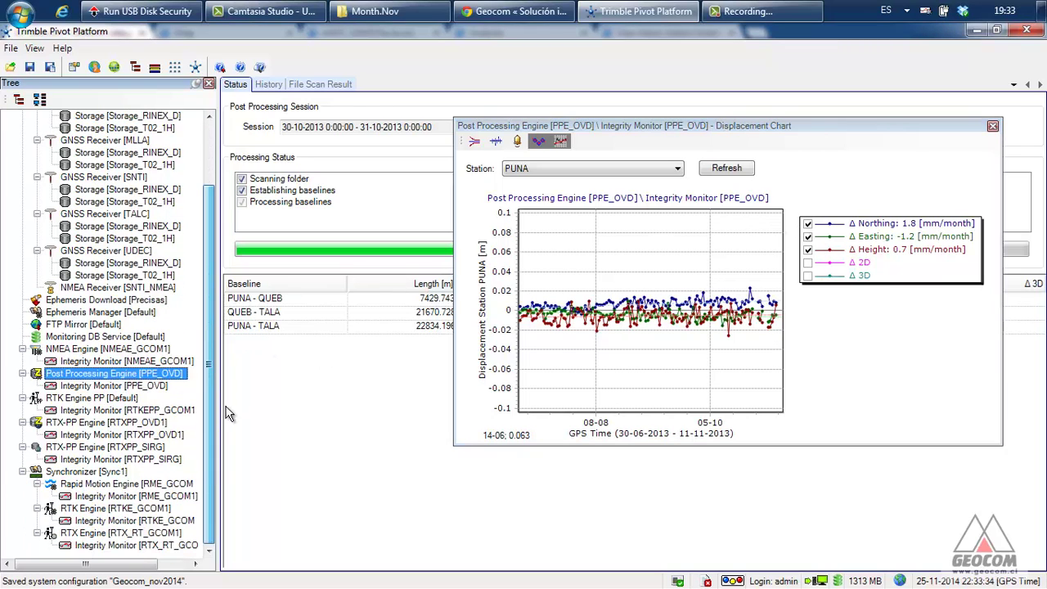
{"action": "left_click", "coordinate": [64, 424]}
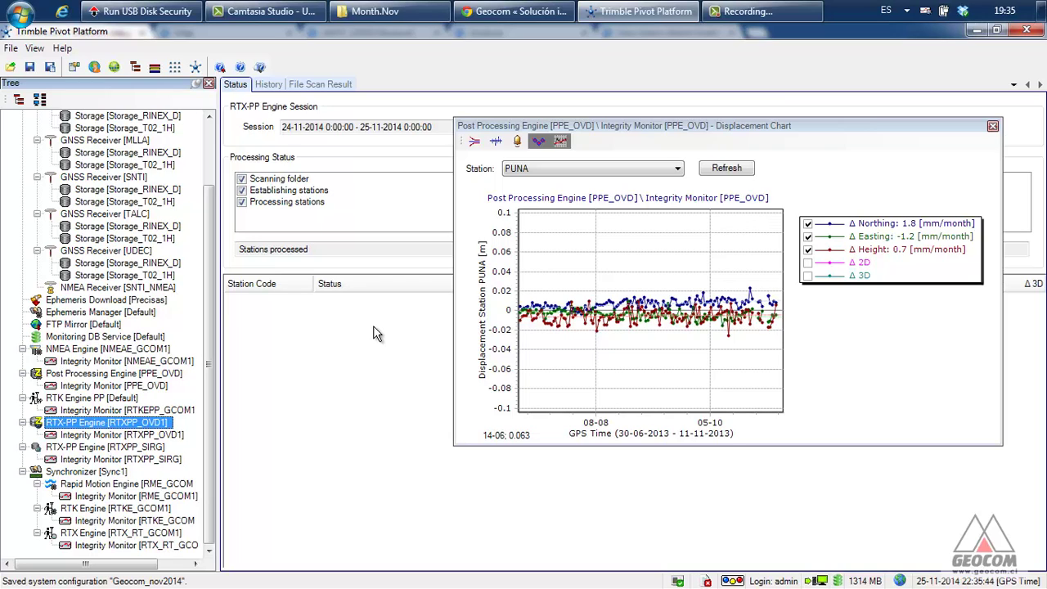
{"action": "left_click", "coordinate": [164, 435]}
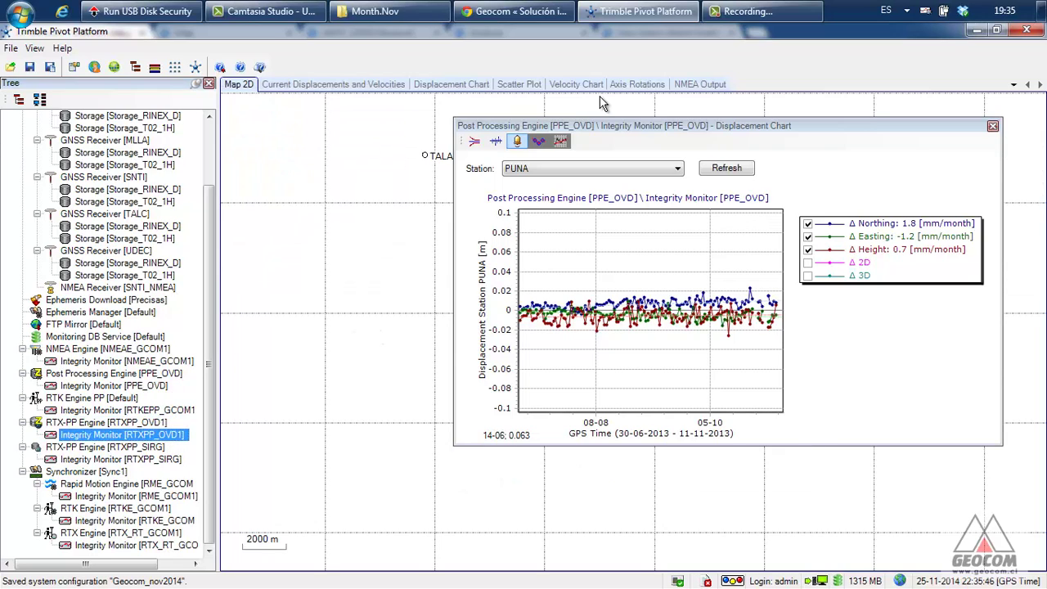
{"action": "left_click_drag", "start_coordinate": [677, 128], "coordinate": [589, 184]}
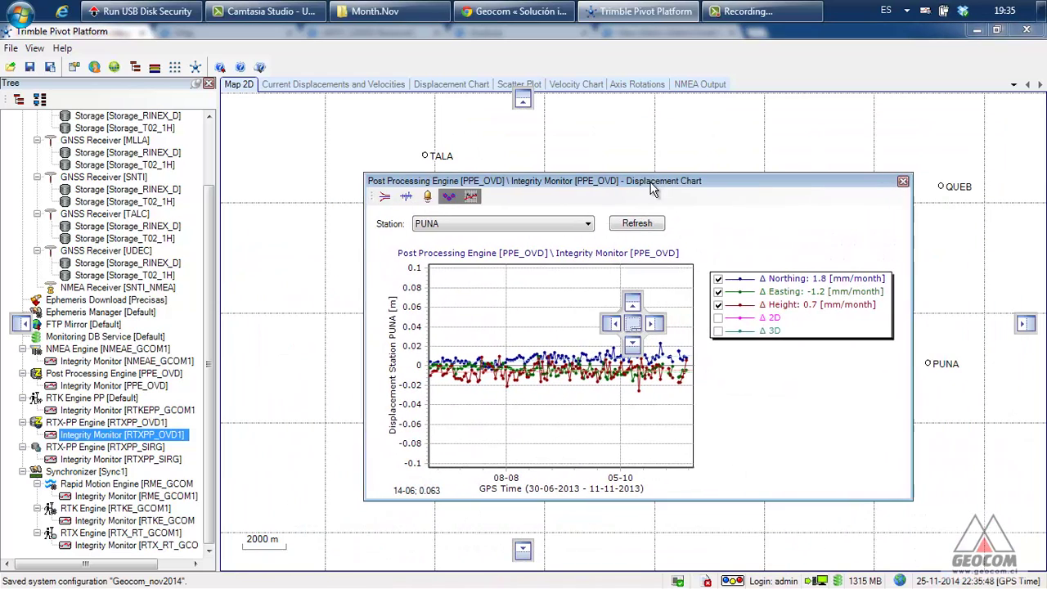
{"action": "right_click", "coordinate": [101, 423]}
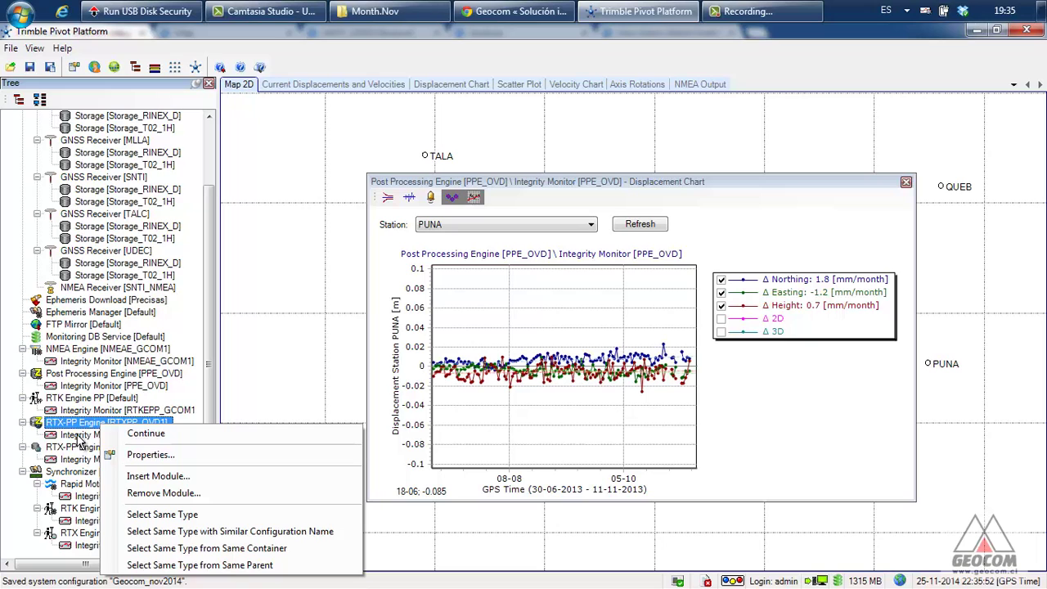
{"action": "left_click", "coordinate": [80, 436]}
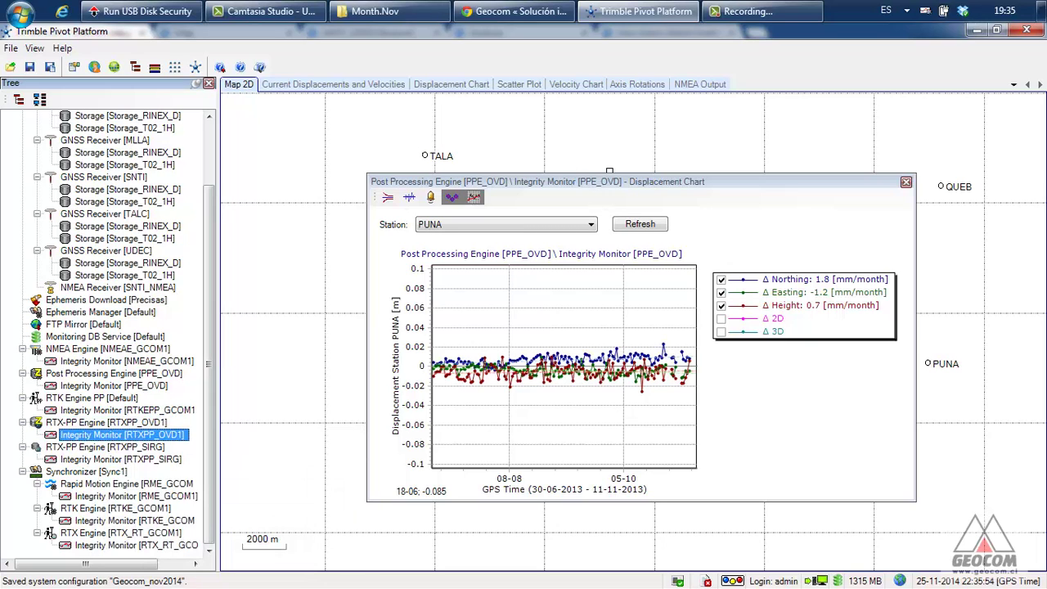
Step: Show the RTXPP_OVD1 Integrity Monitor's displacement chart for station PUNA with the floating PPE_OVD chart moved aside
{"action": "left_click_drag", "start_coordinate": [609, 178], "coordinate": [634, 185]}
{"action": "left_click", "coordinate": [434, 85]}
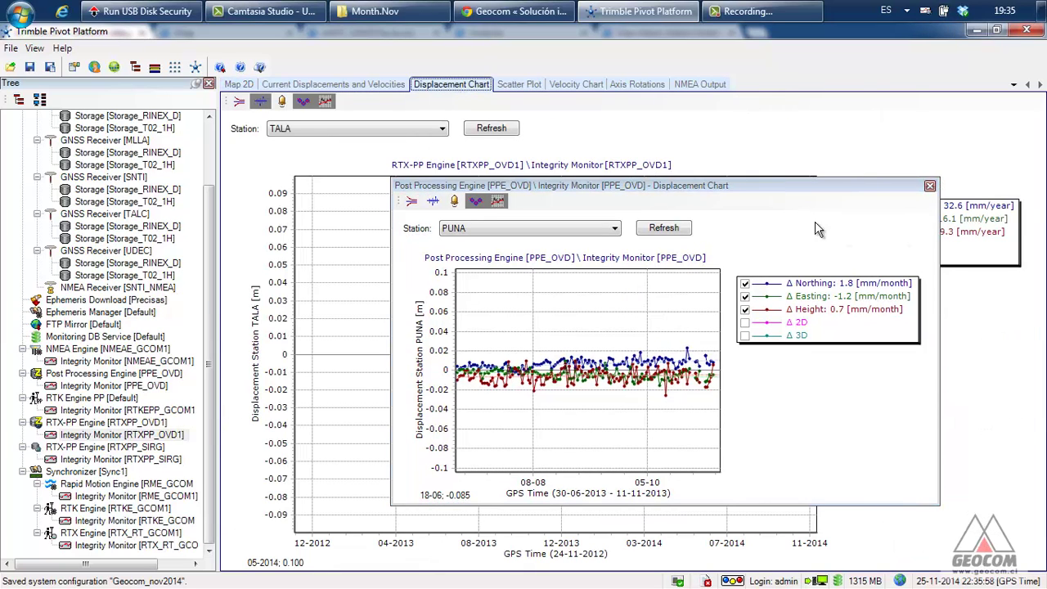
{"action": "left_click_drag", "start_coordinate": [735, 186], "coordinate": [861, 251]}
{"action": "left_click", "coordinate": [377, 133]}
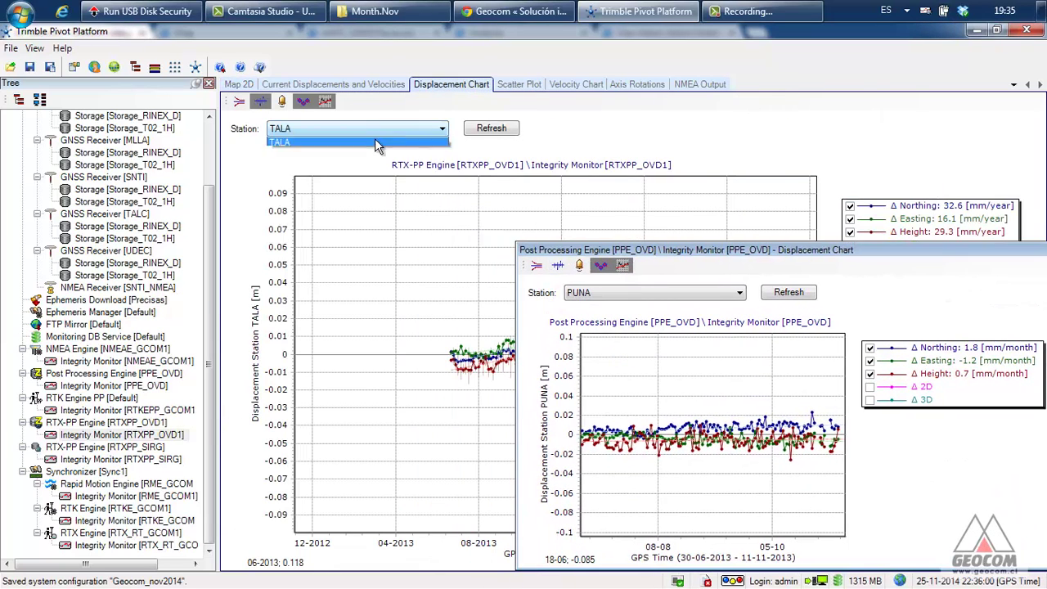
{"action": "left_click", "coordinate": [327, 154]}
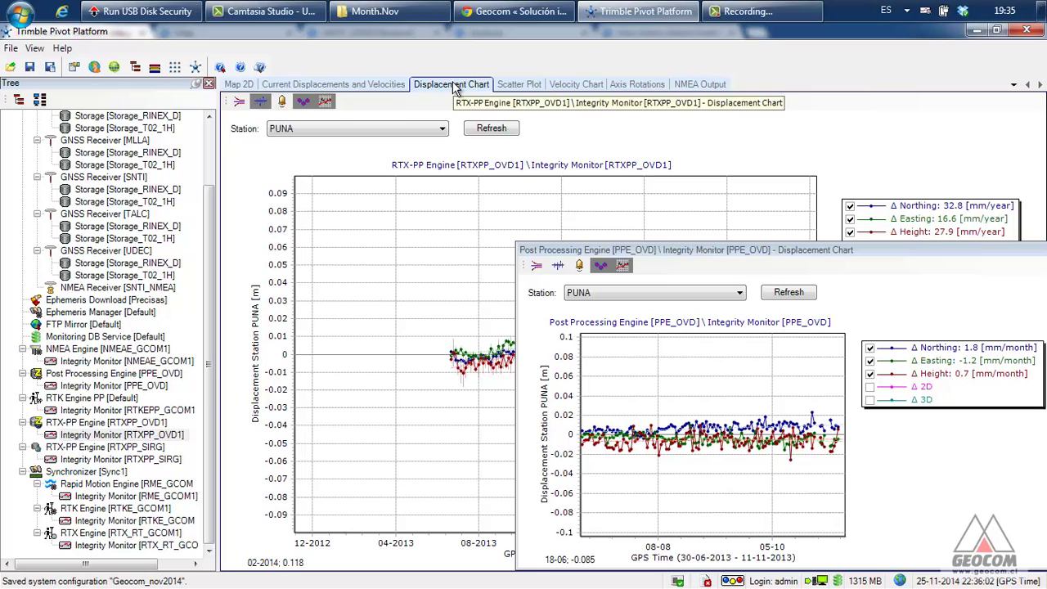
Step: Detach the RTXPP_OVD1 displacement chart into a smaller floating window and zoom its time axis to about 29-06-2013 through 08-11-2013
{"action": "left_click_drag", "start_coordinate": [456, 90], "coordinate": [332, 80]}
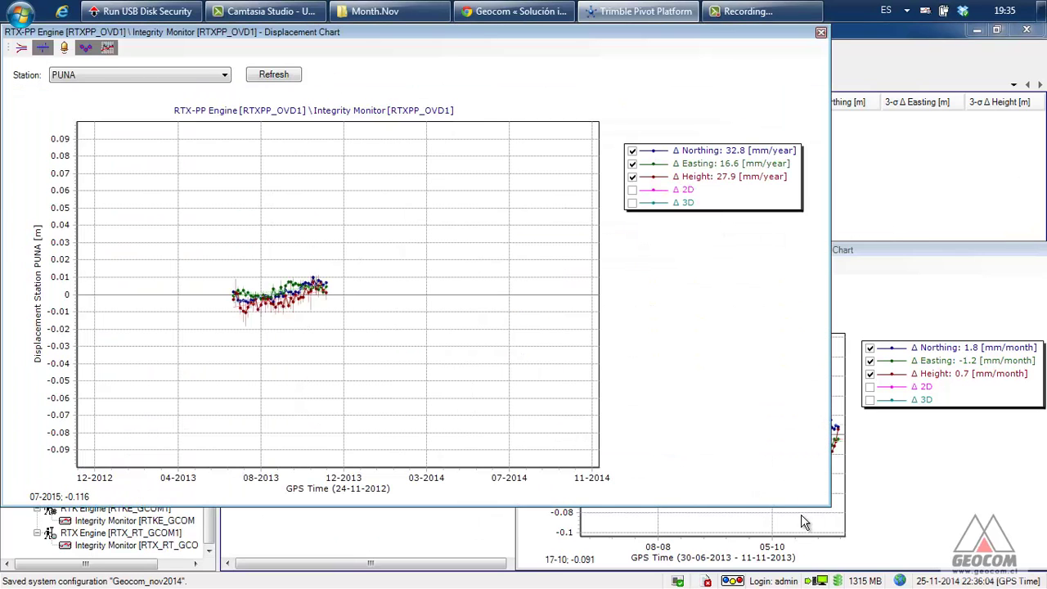
{"action": "left_click_drag", "start_coordinate": [829, 507], "coordinate": [516, 368]}
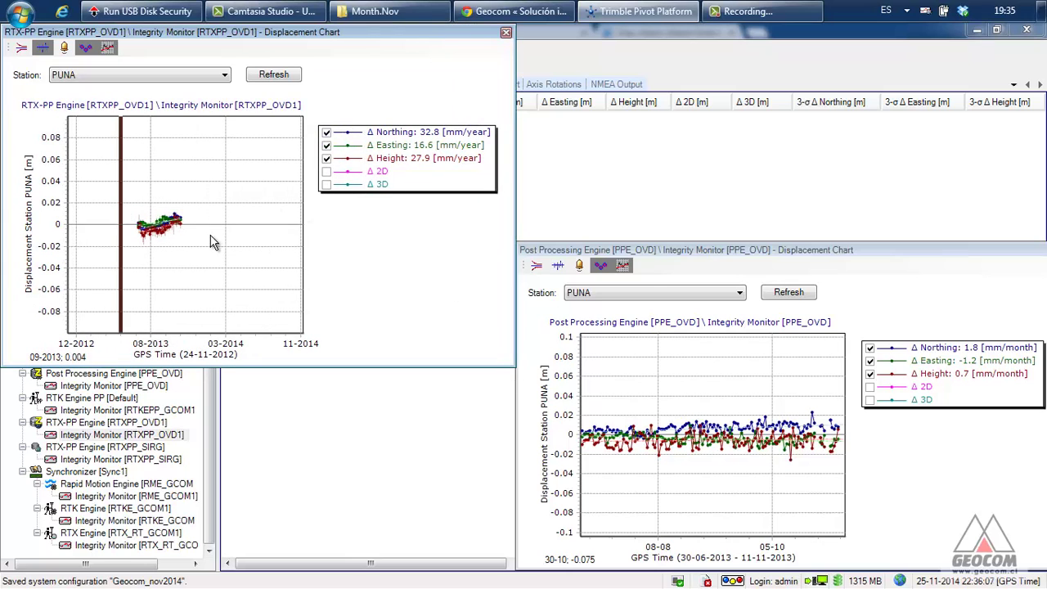
{"action": "scroll", "coordinate": [186, 225], "scroll_direction": "up", "scroll_amount": 5}
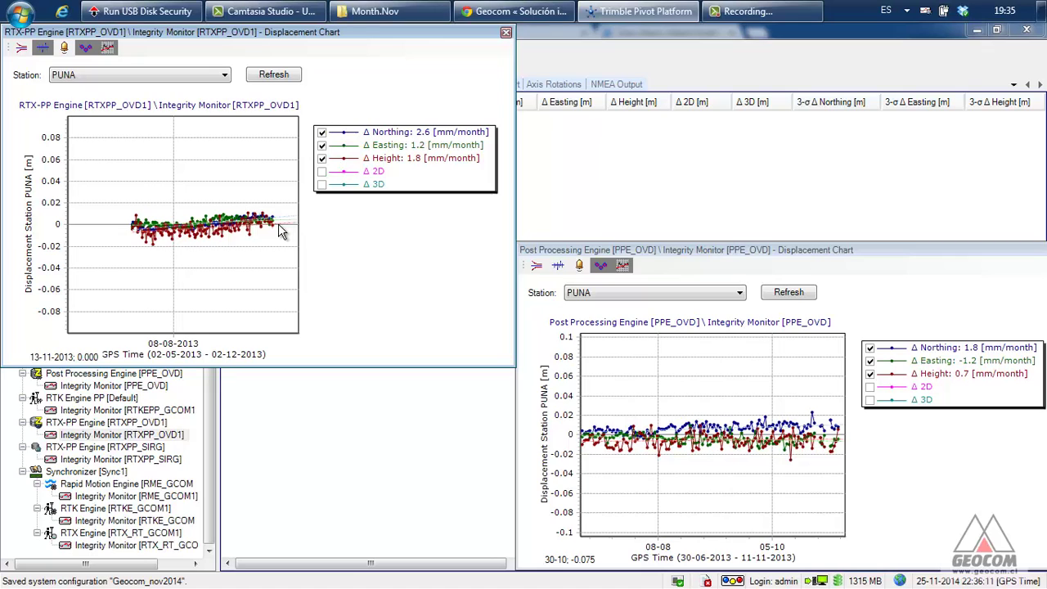
{"action": "scroll", "coordinate": [278, 232], "scroll_direction": "up", "scroll_amount": 2}
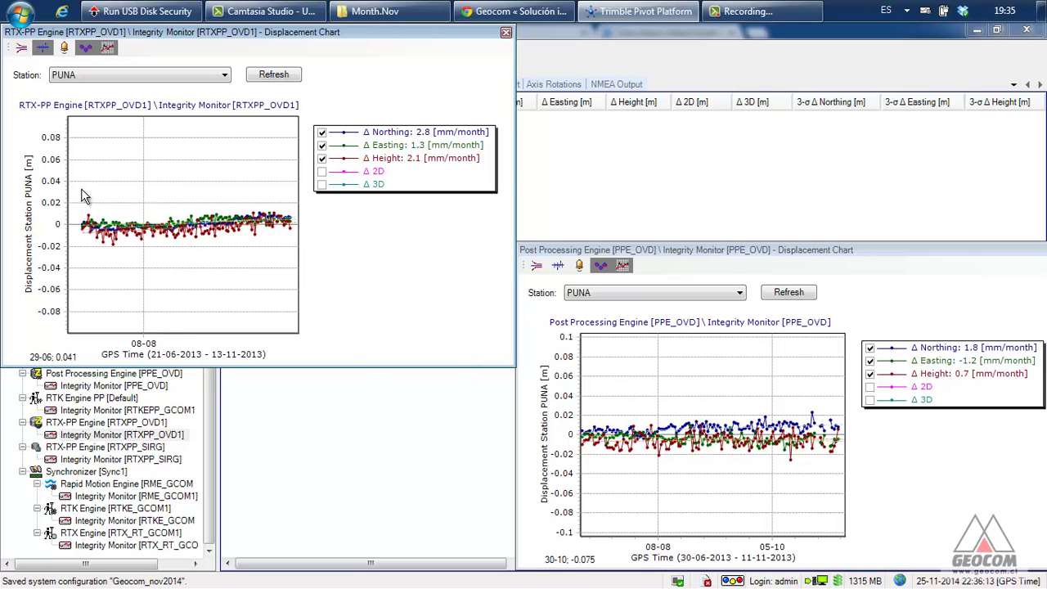
{"action": "scroll", "coordinate": [291, 238], "scroll_direction": "up", "scroll_amount": 1}
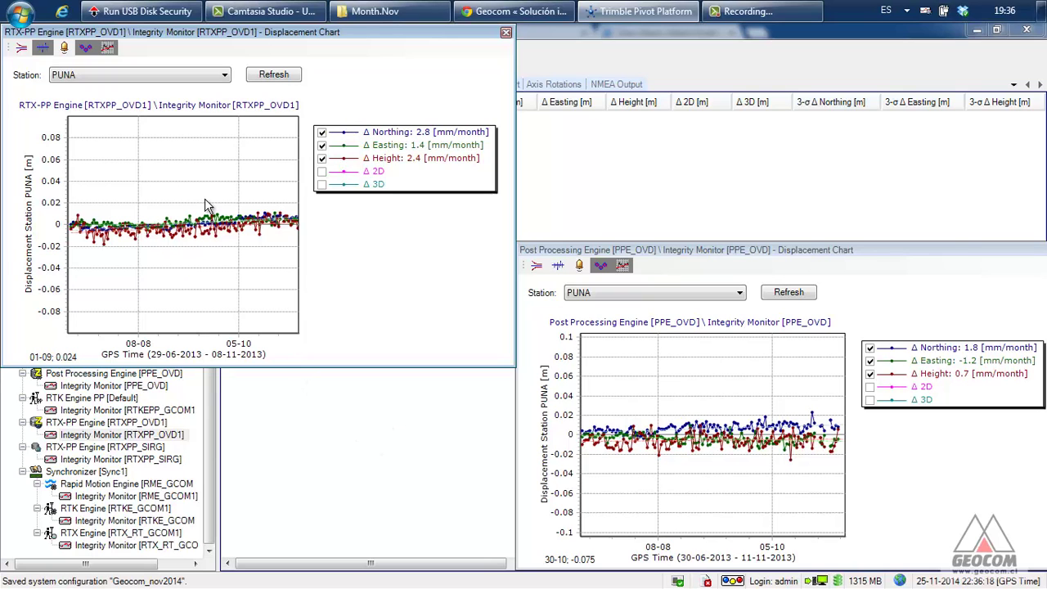
Step: Arrange and resize the floating RTXPP_OVD1 and PPE_OVD displacement charts side by side at matching height
{"action": "left_click_drag", "start_coordinate": [333, 32], "coordinate": [362, 129]}
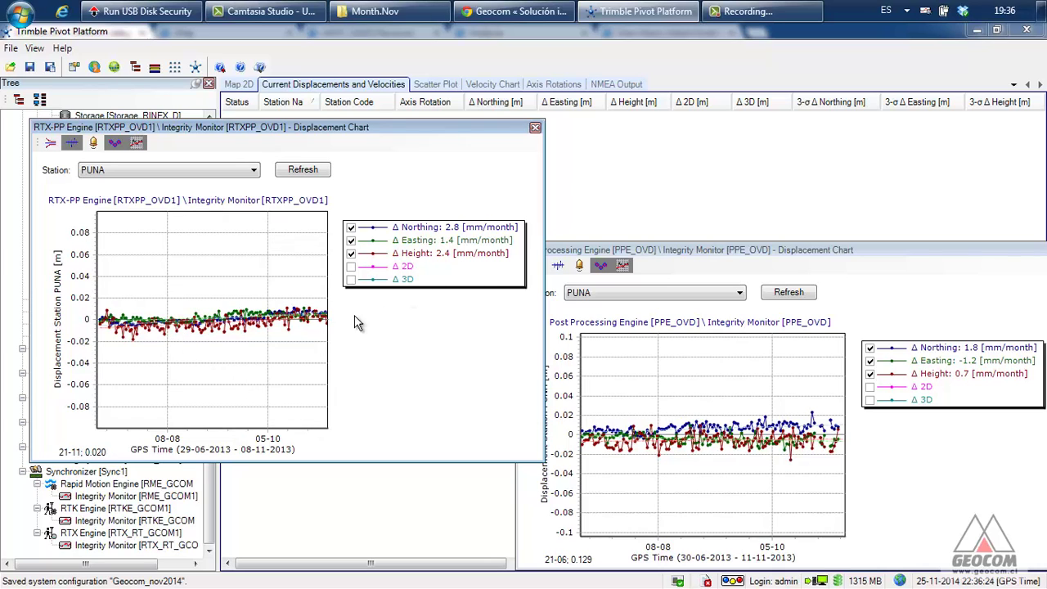
{"action": "left_click_drag", "start_coordinate": [543, 463], "coordinate": [565, 499]}
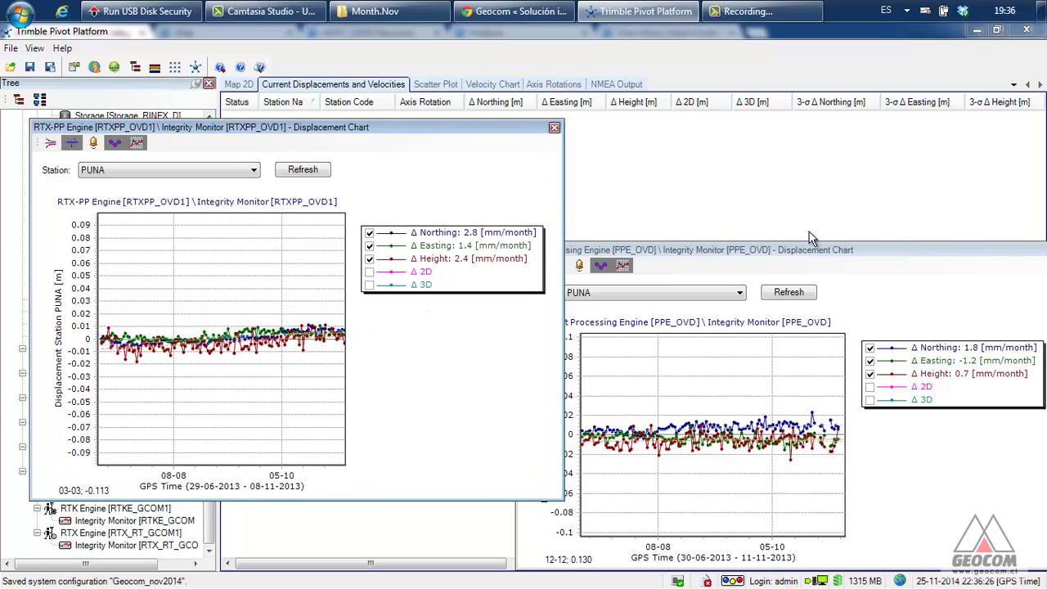
{"action": "left_click_drag", "start_coordinate": [702, 250], "coordinate": [731, 197]}
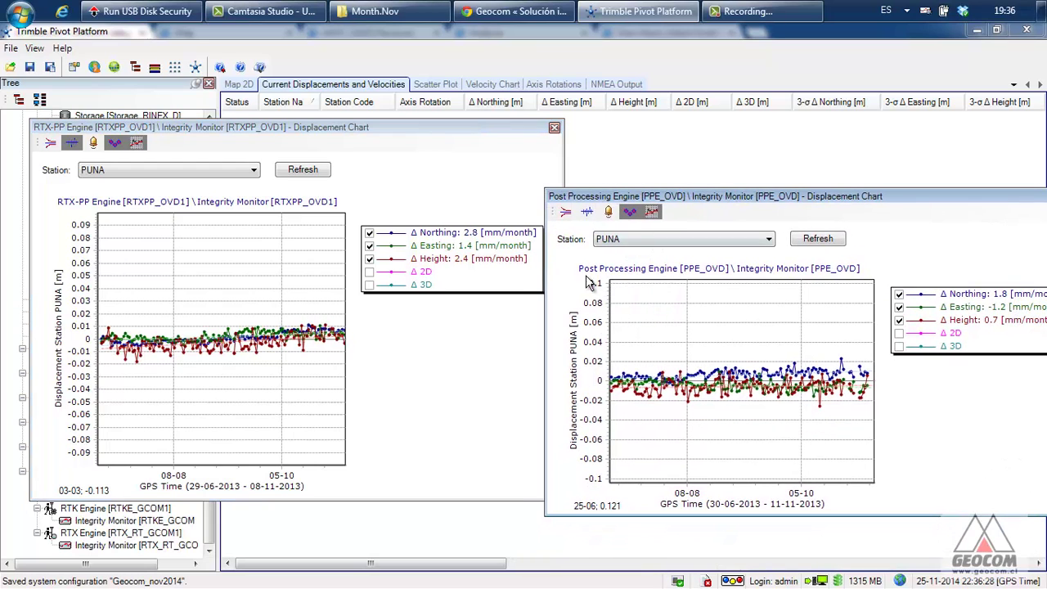
{"action": "mouse_move", "coordinate": [546, 300]}
{"action": "left_mouse_down"}
{"action": "mouse_move", "coordinate": [603, 300]}
{"action": "mouse_move", "coordinate": [565, 299]}
{"action": "left_mouse_up"}
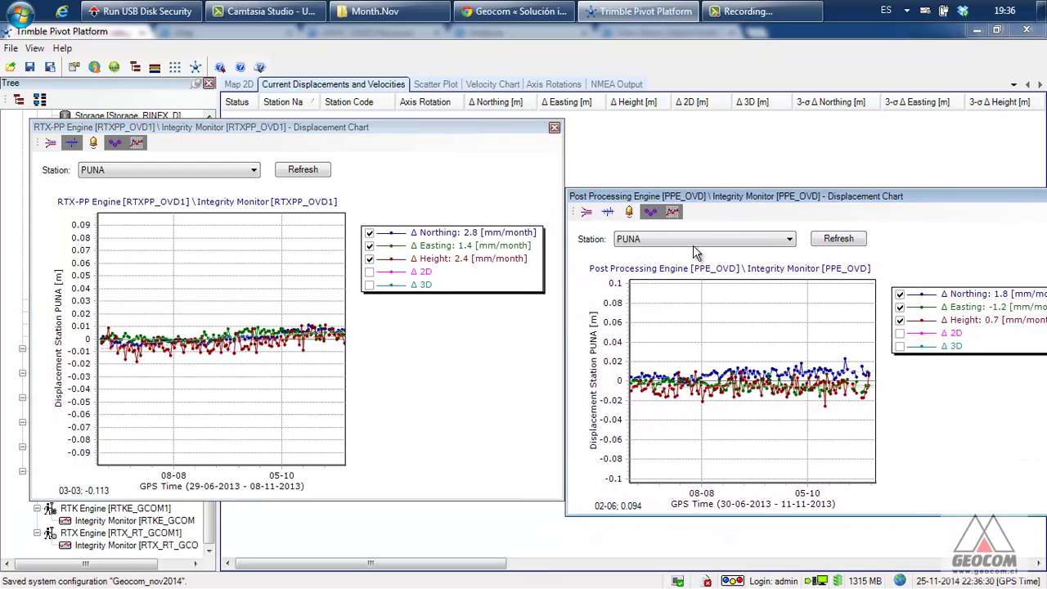
{"action": "left_click_drag", "start_coordinate": [790, 195], "coordinate": [786, 116]}
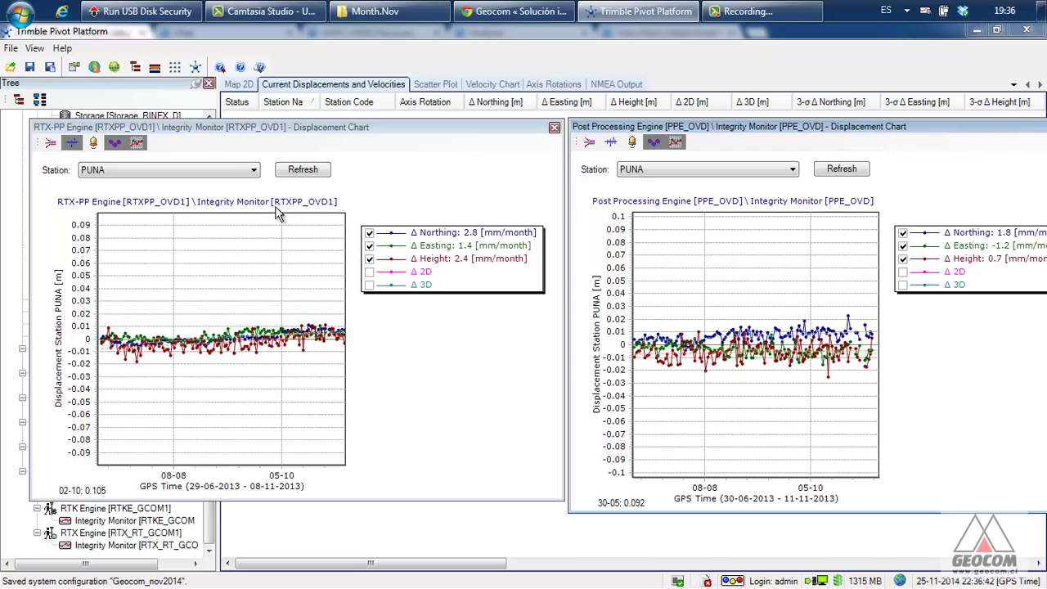
Step: Switch both the RTXPP_OVD1 and PPE_OVD displacement charts to station QUEB to compare them
{"action": "left_click", "coordinate": [172, 168]}
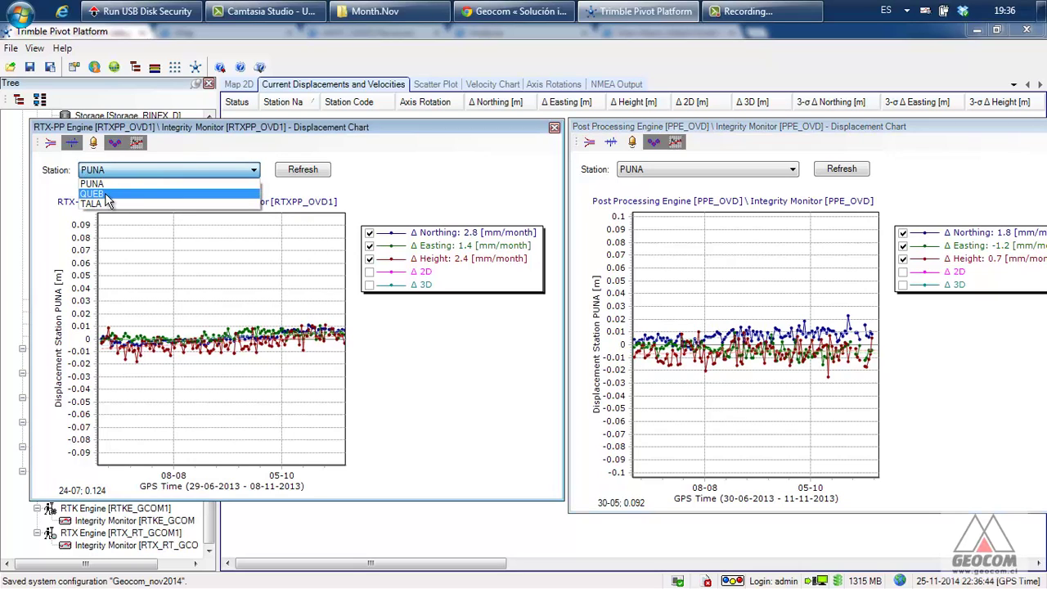
{"action": "left_click", "coordinate": [104, 195]}
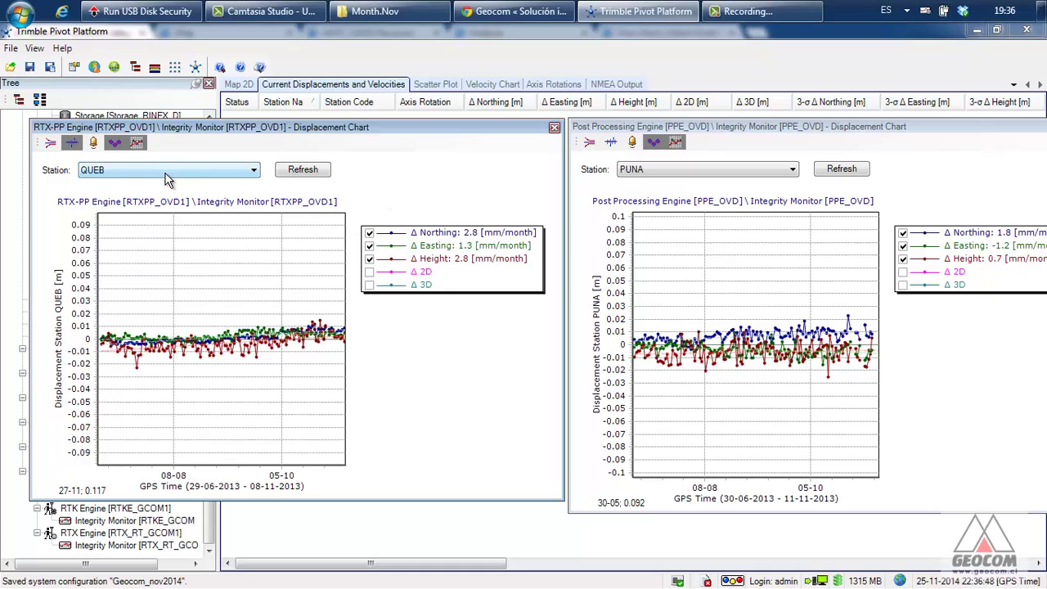
{"action": "scroll", "coordinate": [184, 169], "scroll_direction": "up", "scroll_amount": 1}
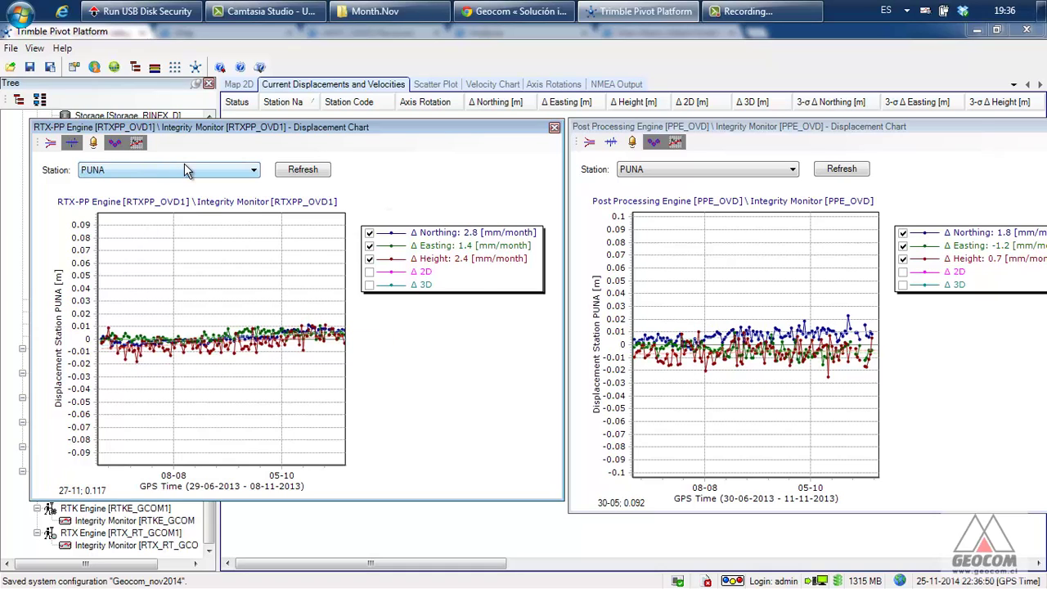
{"action": "scroll", "coordinate": [184, 169], "scroll_direction": "down", "scroll_amount": 1}
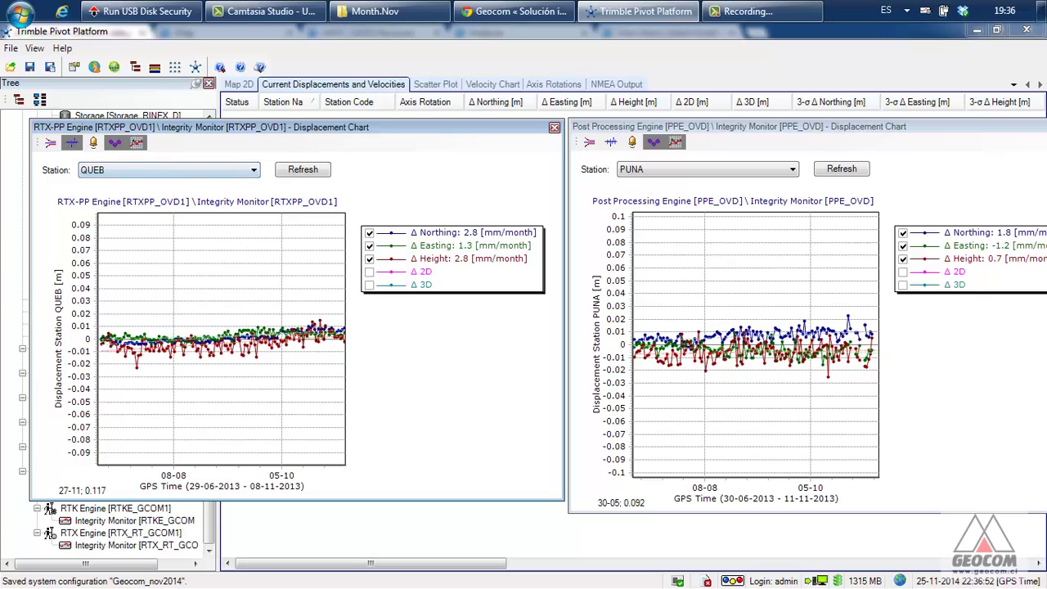
{"action": "left_click", "coordinate": [702, 170]}
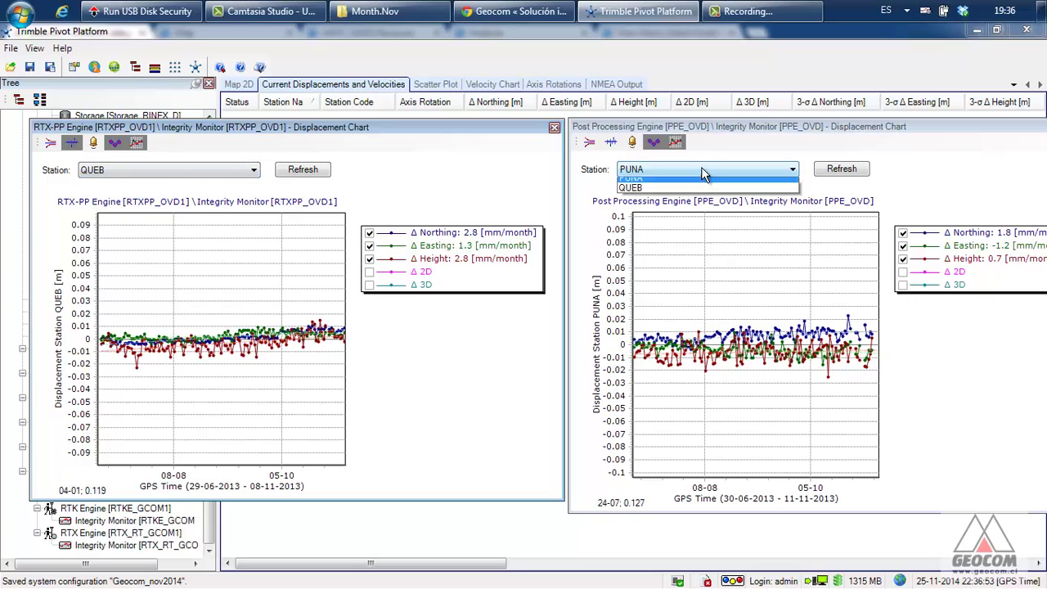
{"action": "left_click", "coordinate": [633, 197]}
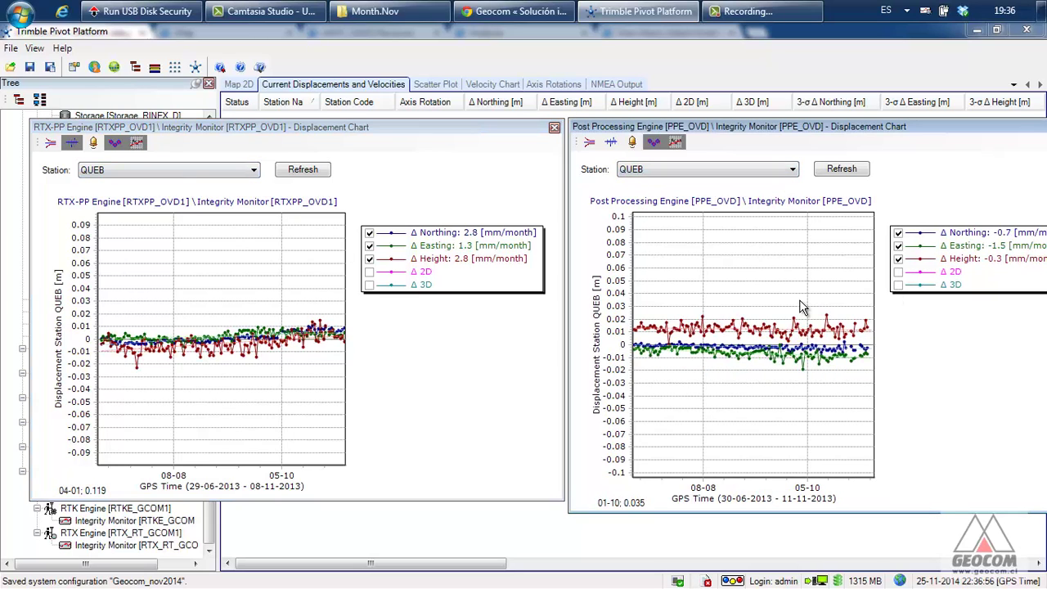
Step: View stations TALA, QUEB and PUNA in turn on the floating RTXPP_OVD1 displacement chart, and close both floating charts
{"action": "key", "text": "Up"}
{"action": "key", "text": "Down"}
{"action": "left_click", "coordinate": [239, 175]}
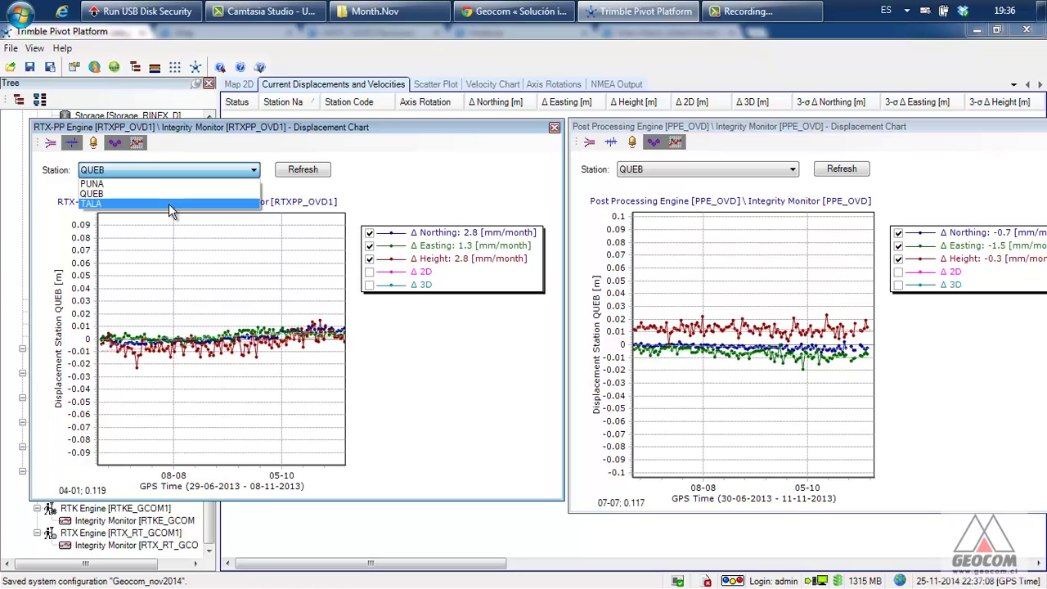
{"action": "left_click", "coordinate": [169, 203]}
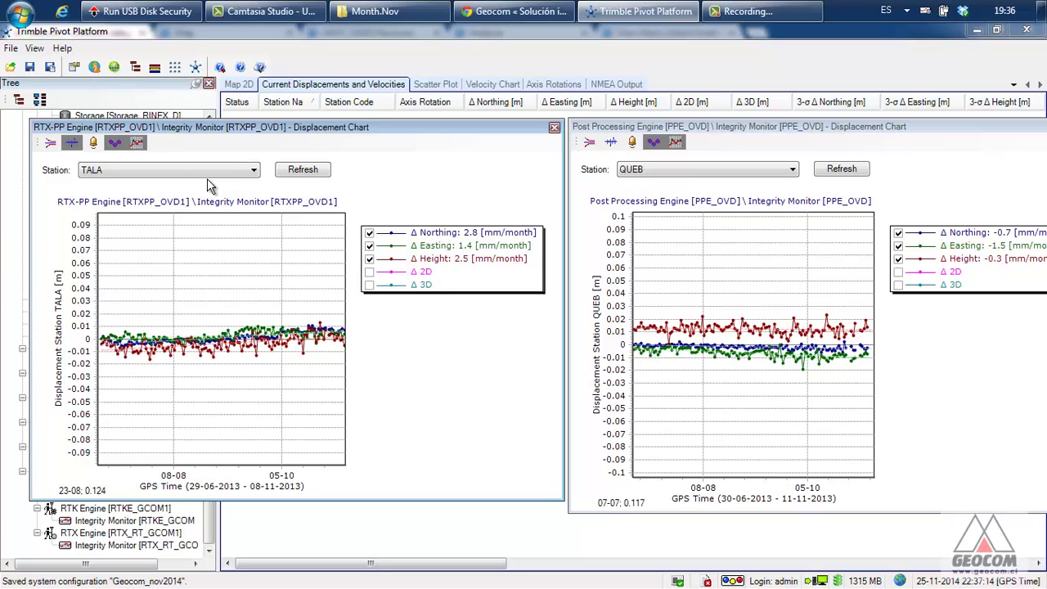
{"action": "scroll", "coordinate": [207, 178], "scroll_direction": "down", "scroll_amount": 1}
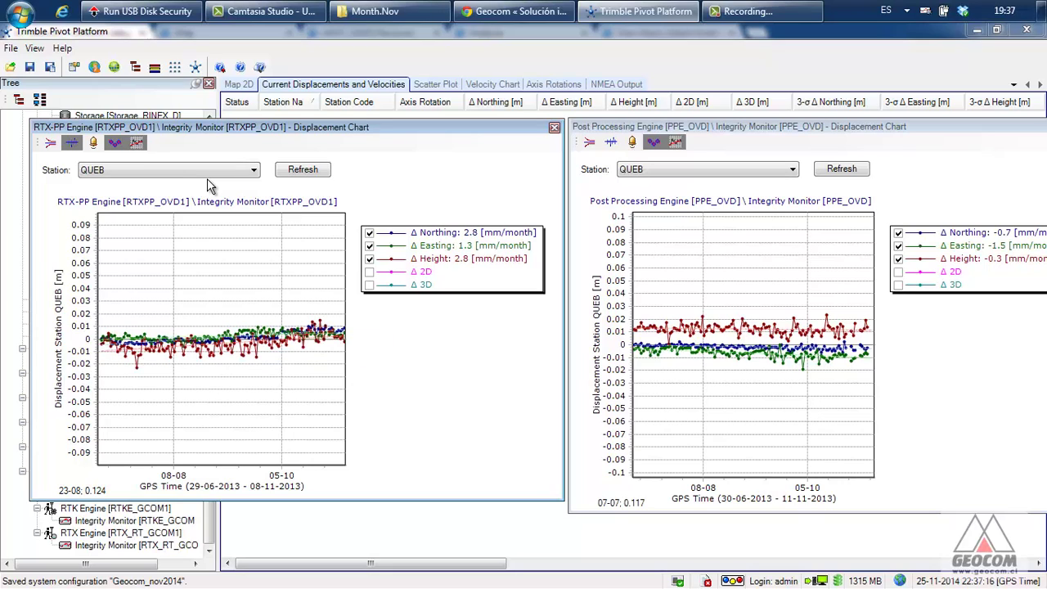
{"action": "scroll", "coordinate": [207, 179], "scroll_direction": "up", "scroll_amount": 1}
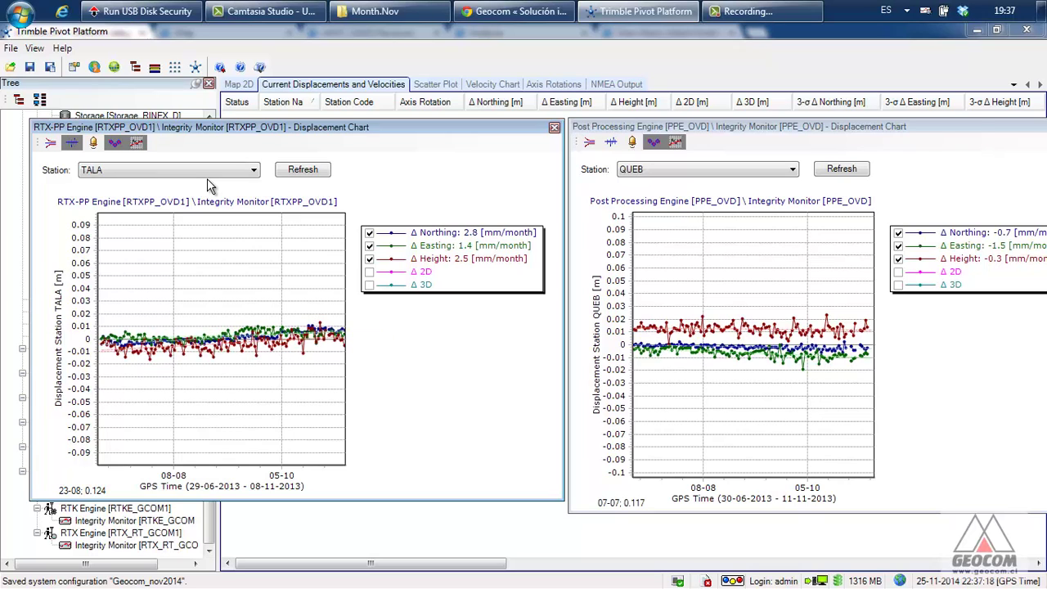
{"action": "scroll", "coordinate": [207, 179], "scroll_direction": "down", "scroll_amount": 2}
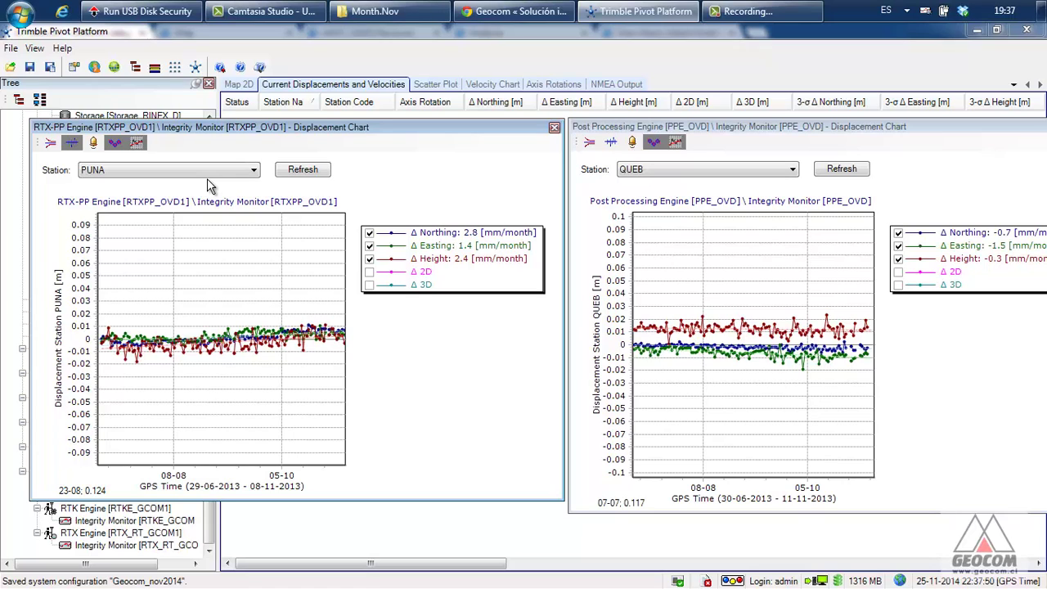
{"action": "left_click", "coordinate": [555, 128]}
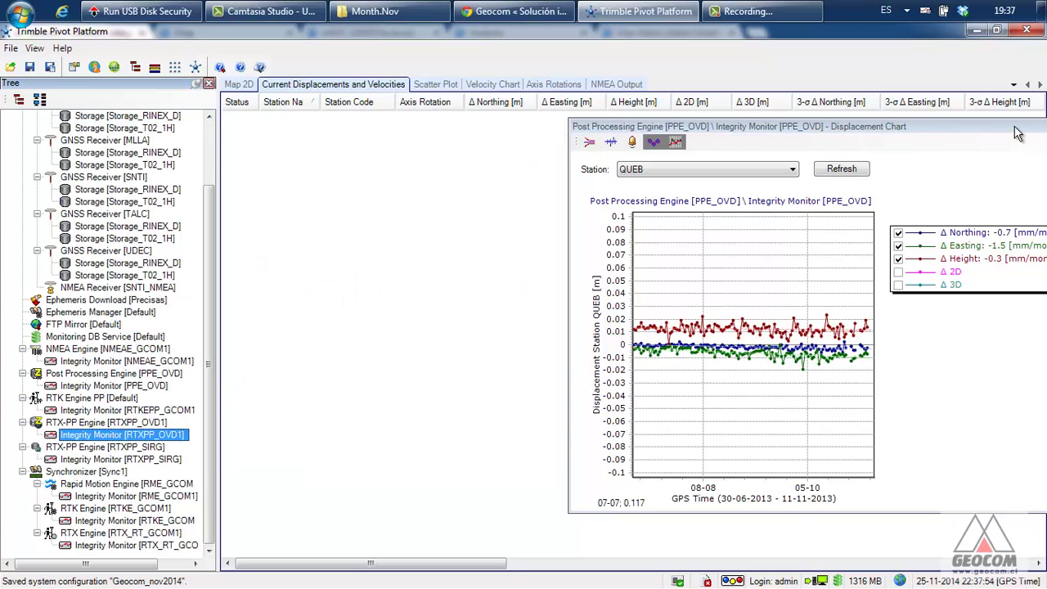
{"action": "left_click", "coordinate": [964, 130]}
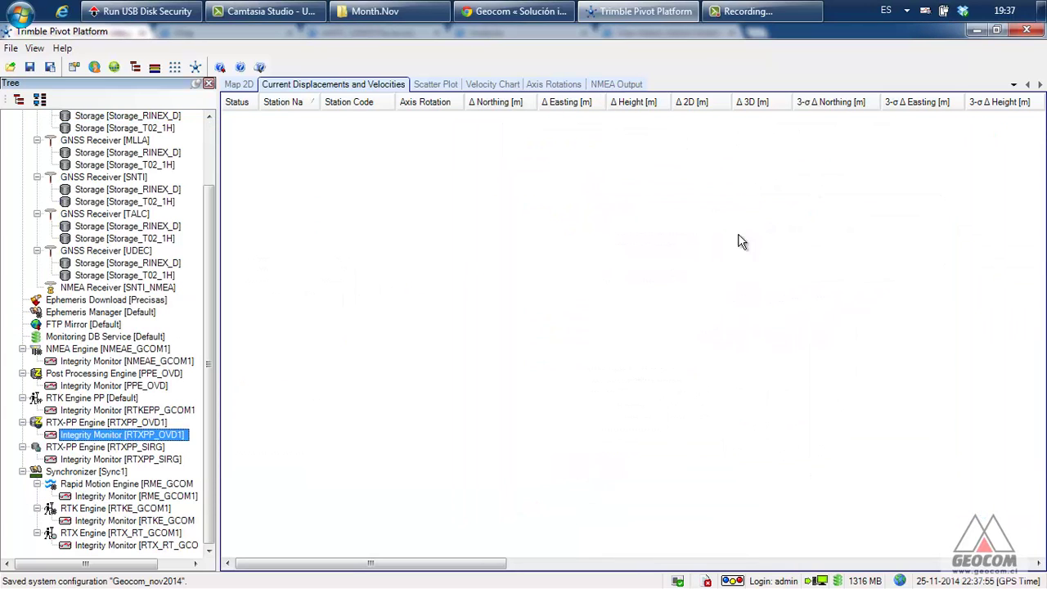
Step: Show the RTXPP_SIRG Integrity Monitor's 2D map with stations iqqe, copo and antc in full view
{"action": "left_click", "coordinate": [69, 448]}
{"action": "left_click", "coordinate": [90, 459]}
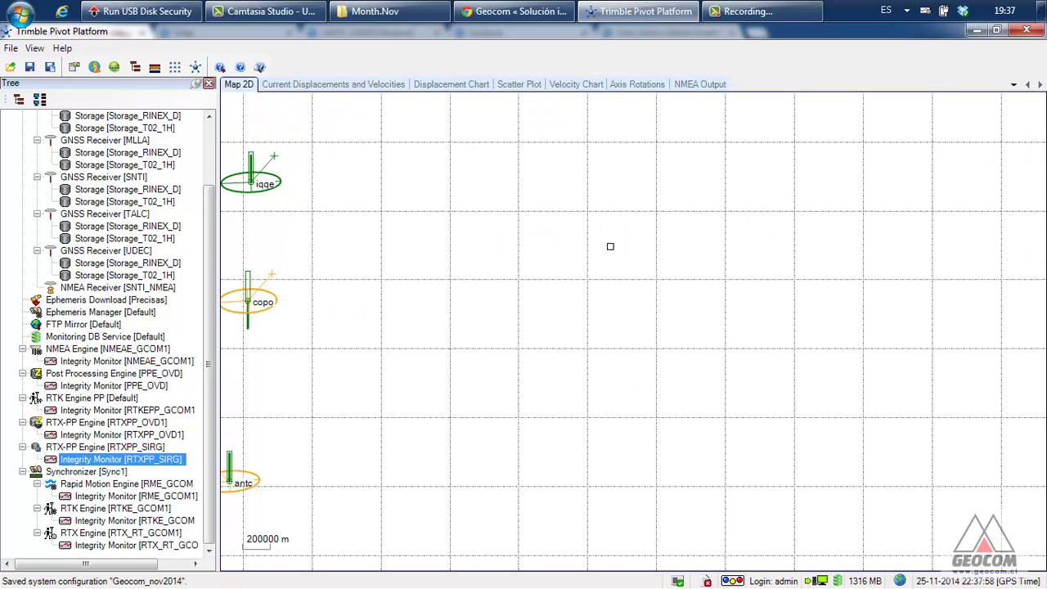
{"action": "left_click_drag", "start_coordinate": [388, 286], "coordinate": [635, 276]}
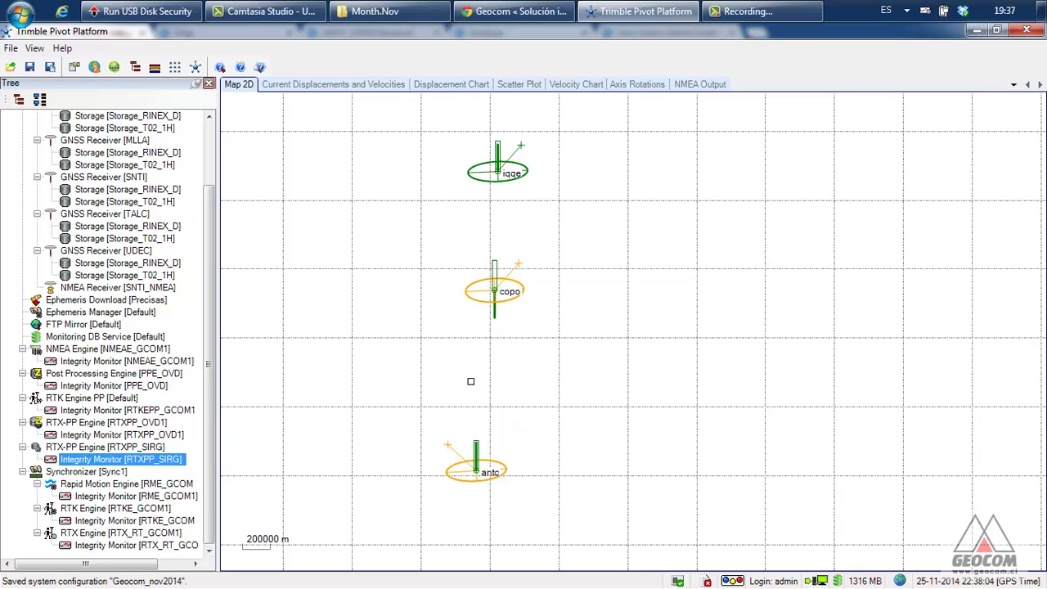
Step: Show RTXPP_SIRG's displacement chart for station iqqe, zoomed to about 26-11-2012 through 30-12-2013, with the trend lines and velocities enabled
{"action": "left_click", "coordinate": [451, 89]}
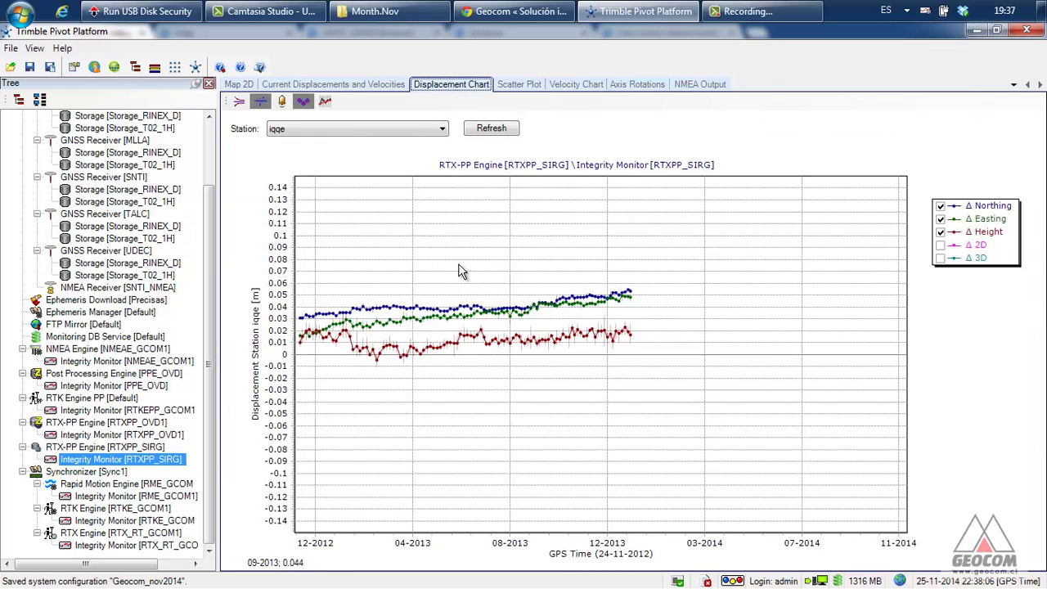
{"action": "left_click", "coordinate": [301, 251]}
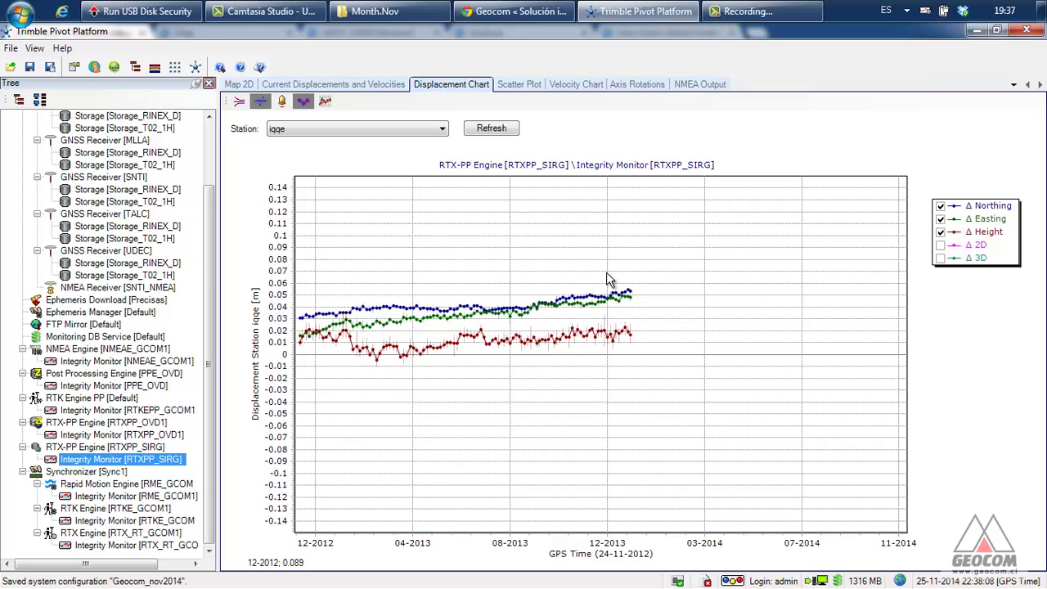
{"action": "left_click_drag", "start_coordinate": [609, 279], "coordinate": [633, 276]}
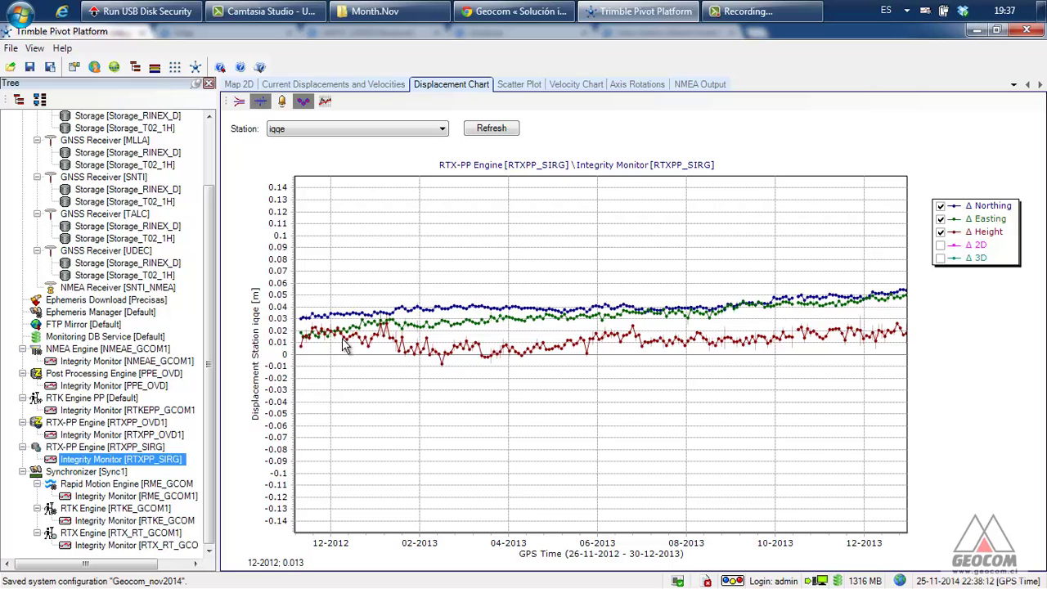
{"action": "left_click", "coordinate": [325, 100]}
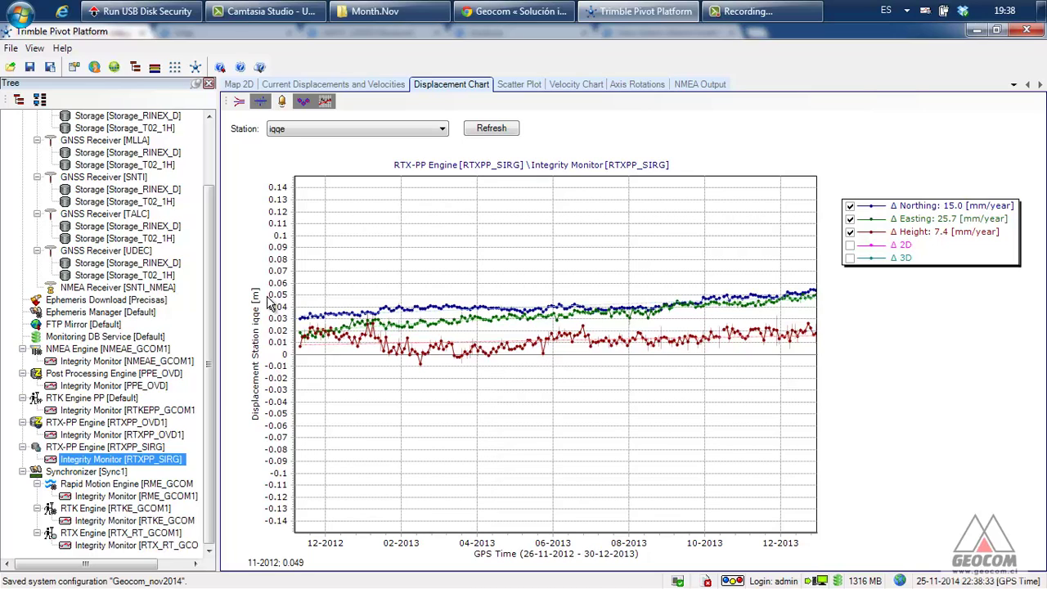
Step: Open the RTX-PP Engine [RTXPP_SIRG] module from the module tree
{"action": "left_click", "coordinate": [135, 449]}
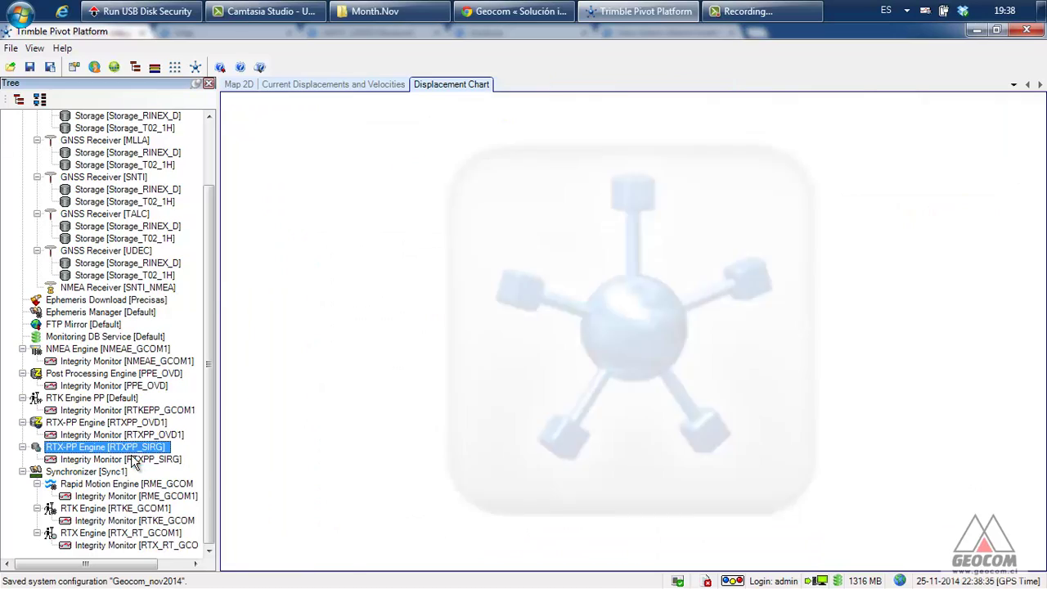